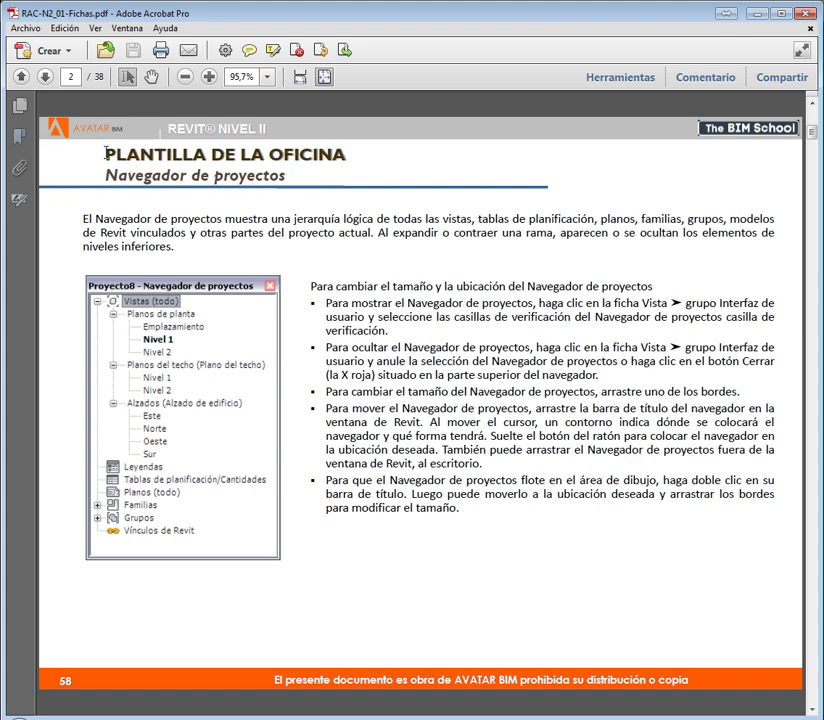
# - Highlight the PLANTILLA DE LA OFICINA heading in the notes, then bring the Revit project forward
pyautogui.moveTo(101, 155); pyautogui.dragTo(352, 172)
pyautogui.click(366, 174)
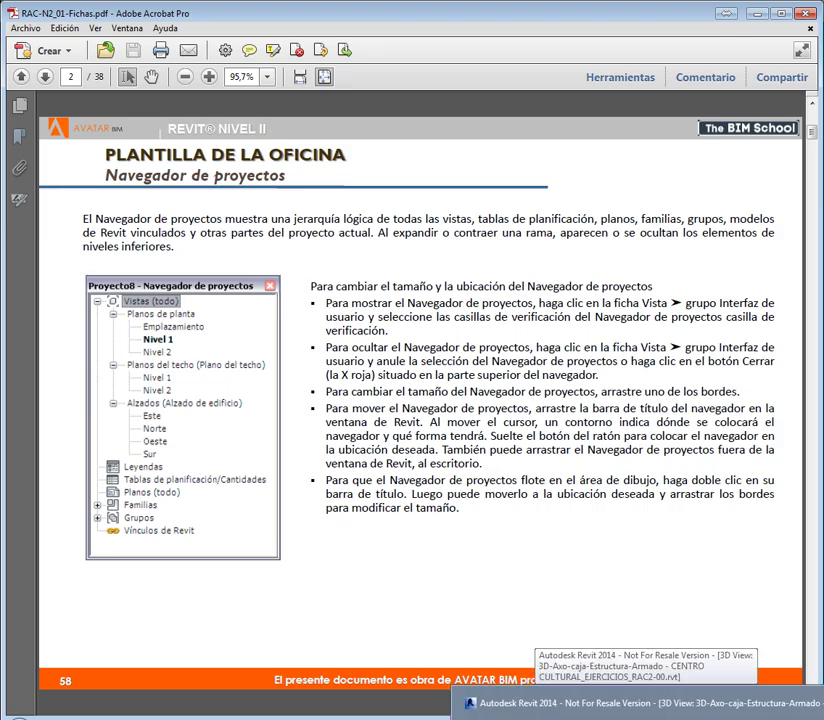
pyautogui.click(560, 705)
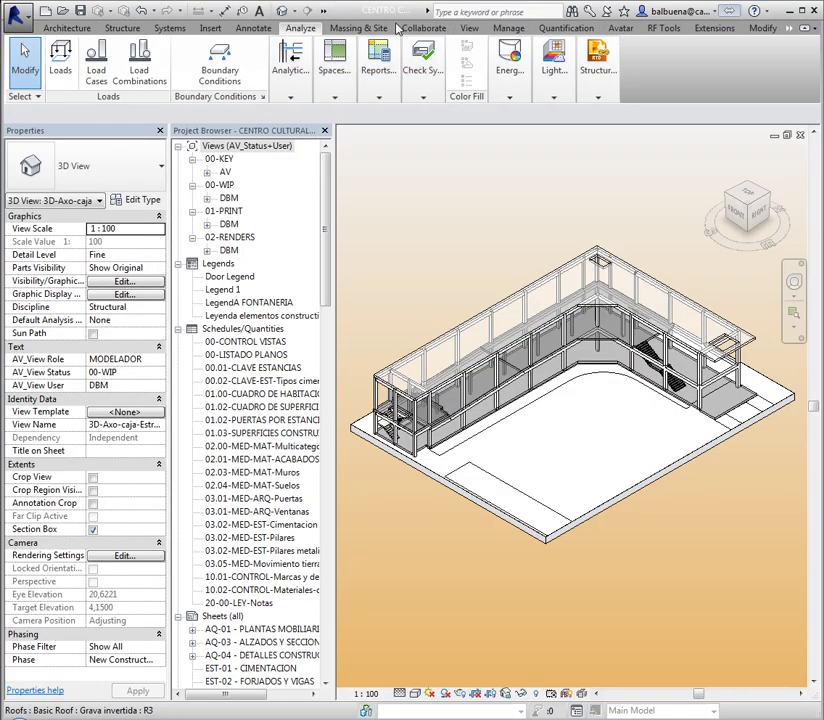
# - On the Manage tab, collapse the Views, Legends, Schedules/Quantities, Sheets and Families branches
pyautogui.click(508, 28)
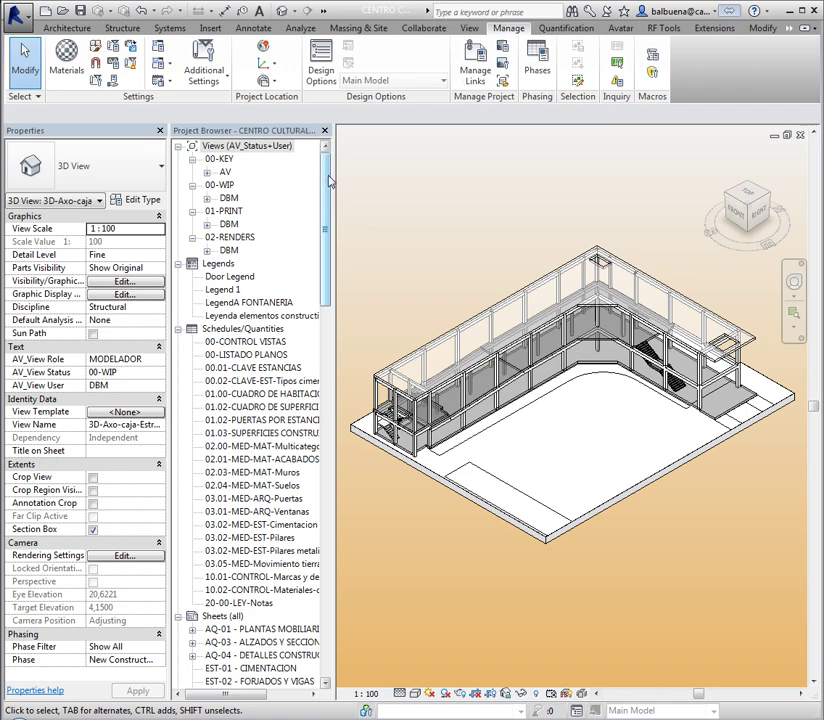
pyautogui.click(214, 147)
pyautogui.click(178, 263)
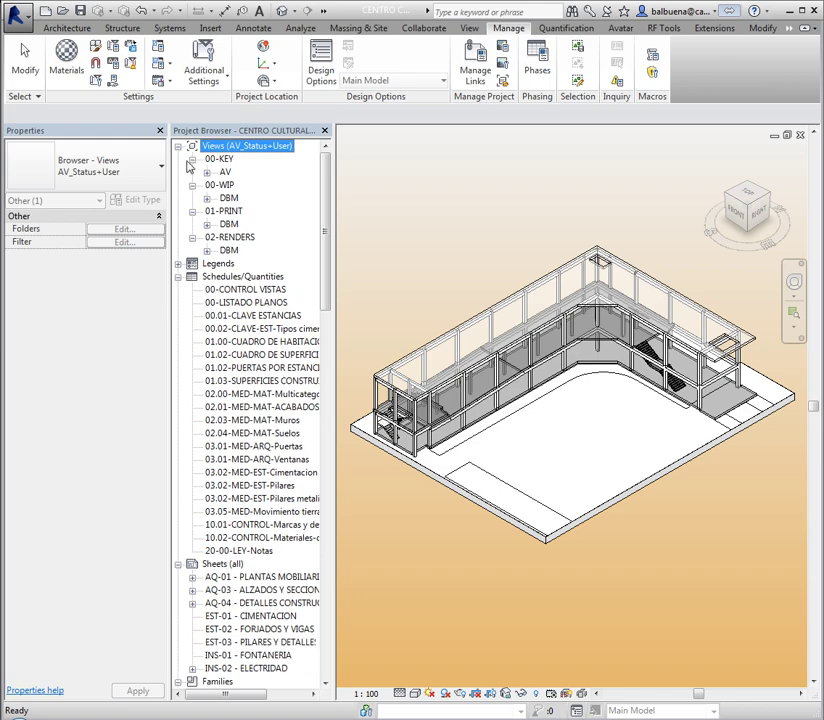
pyautogui.click(178, 147)
pyautogui.click(178, 172)
pyautogui.click(178, 185)
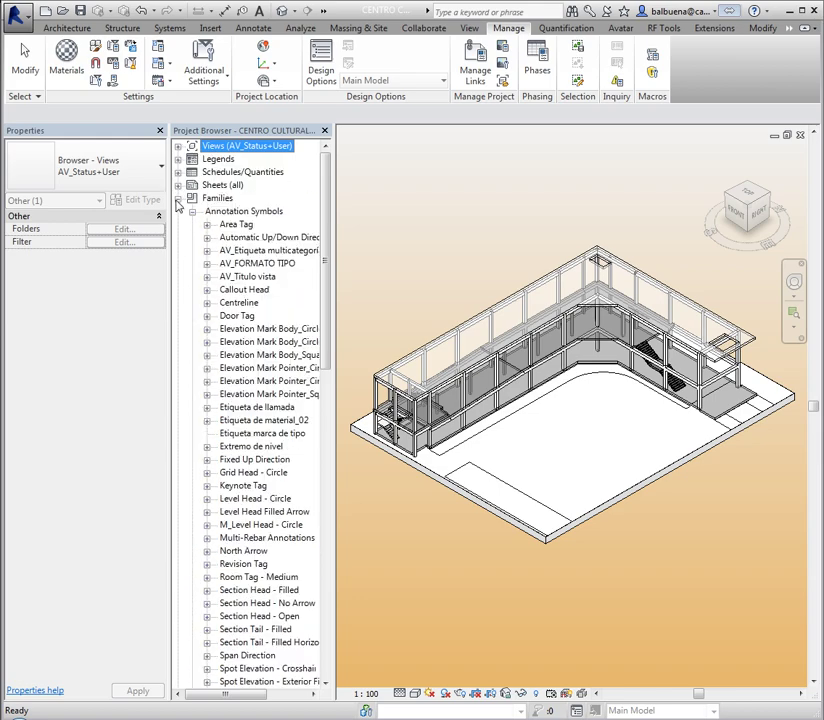
pyautogui.click(178, 198)
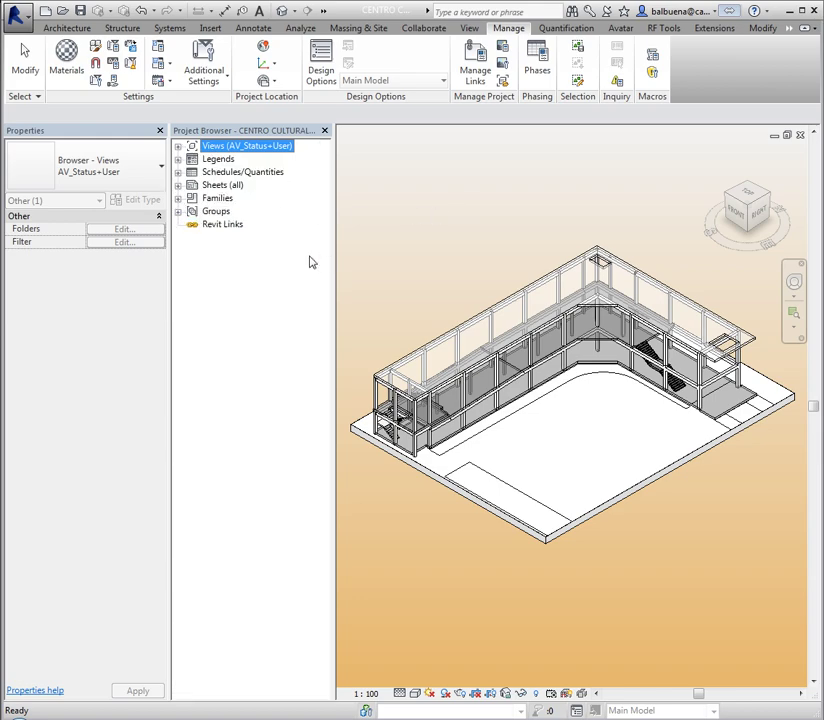
# - Return focus to the 3D-Axo-caja-Estr view, showing its Structural, MODELADOR, 00-WIP properties
pyautogui.click(298, 113)
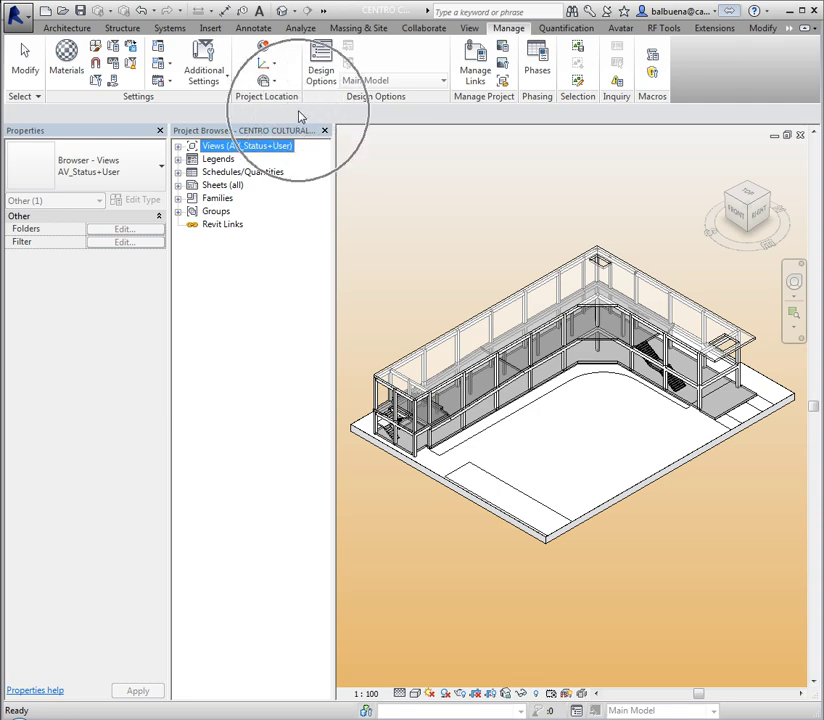
pyautogui.click(131, 107)
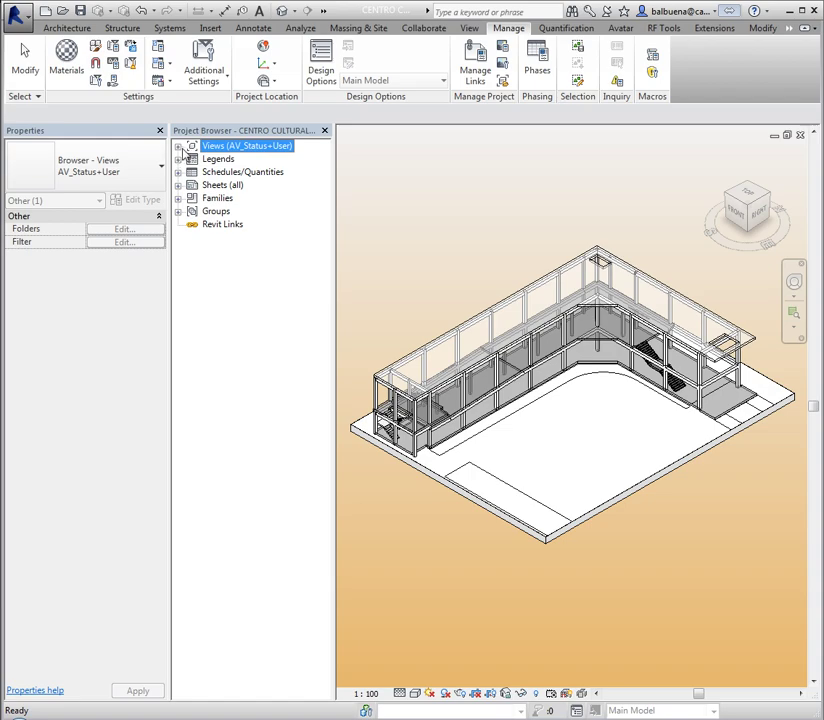
pyautogui.click(486, 206)
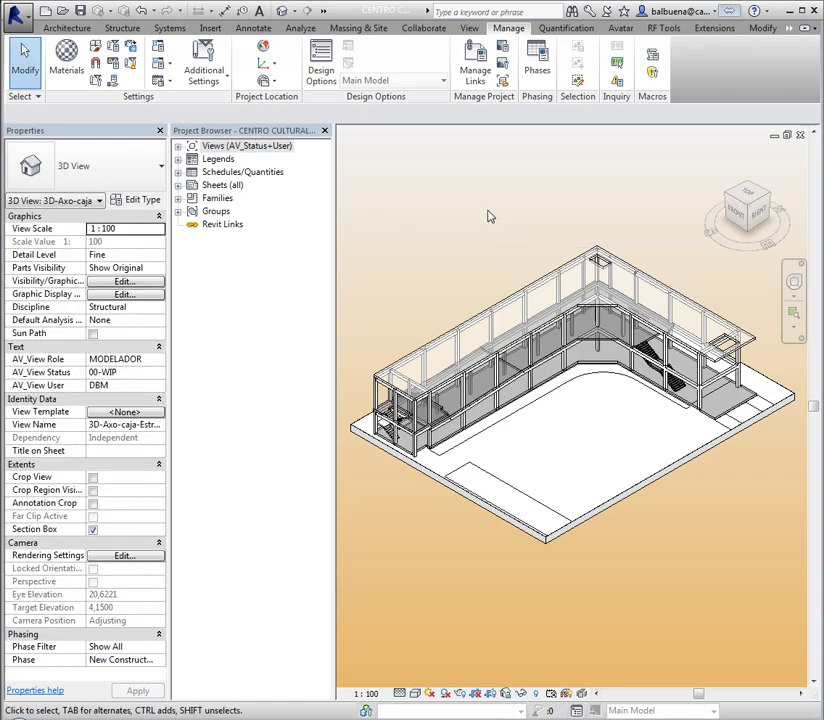
# - Expand Views and collapse its 00-KEY, 00-WIP, 01-PRINT and 02-RENDERS folders
pyautogui.moveTo(471, 227); pyautogui.dragTo(464, 214, button='middle')
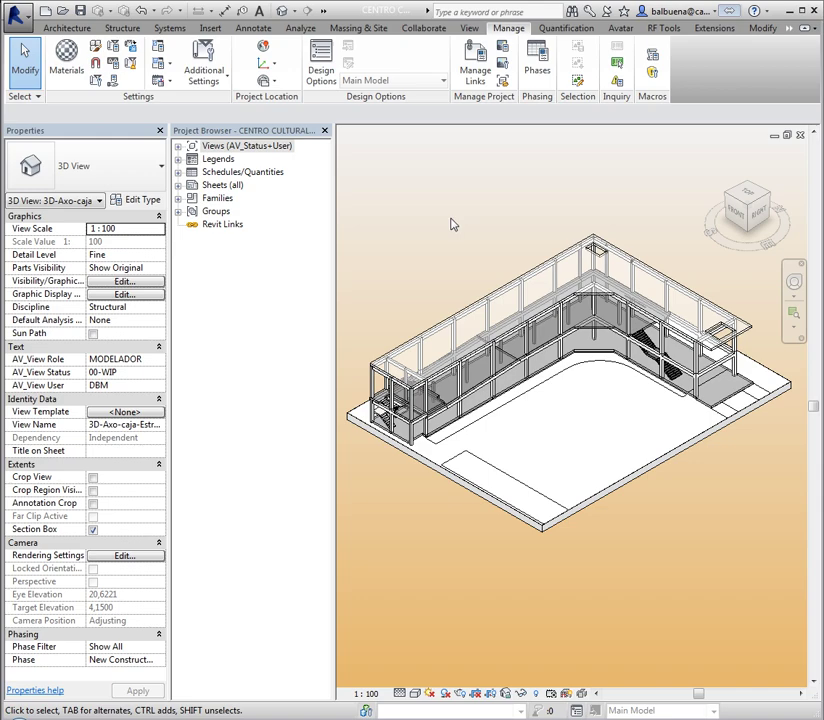
pyautogui.click(179, 147)
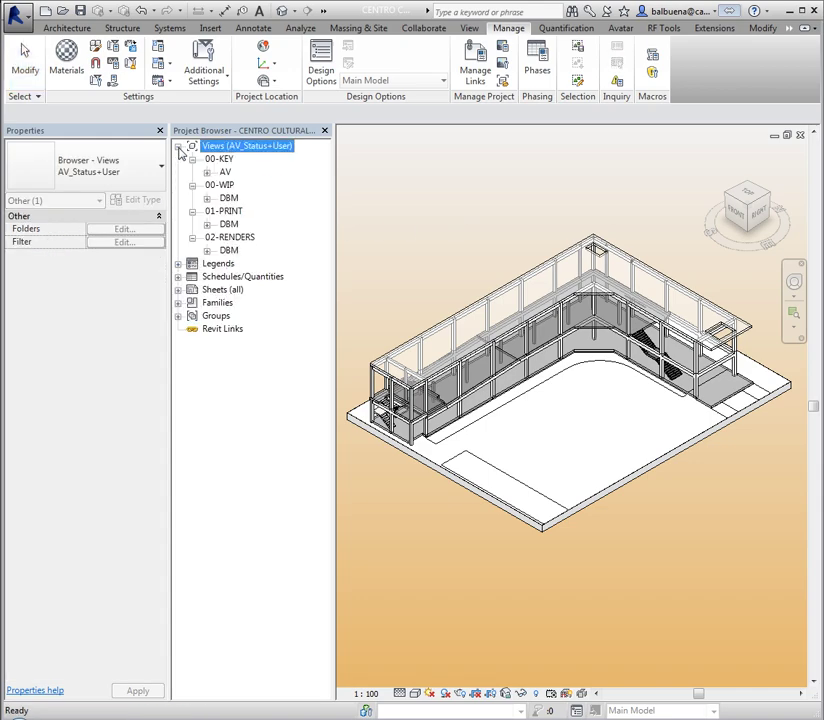
pyautogui.click(192, 185)
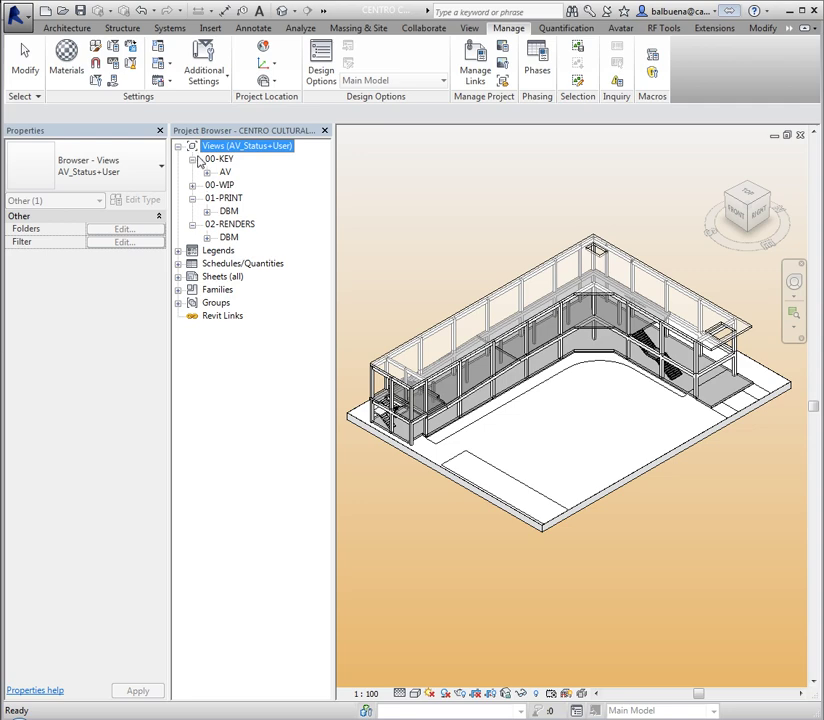
pyautogui.click(192, 159)
pyautogui.click(192, 185)
pyautogui.click(192, 198)
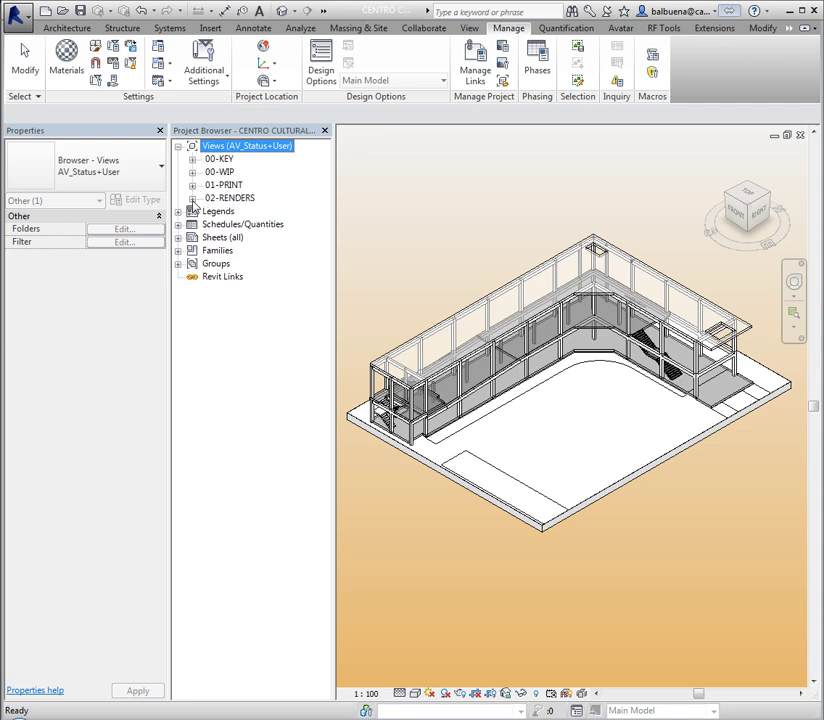
pyautogui.click(233, 198)
pyautogui.click(226, 186)
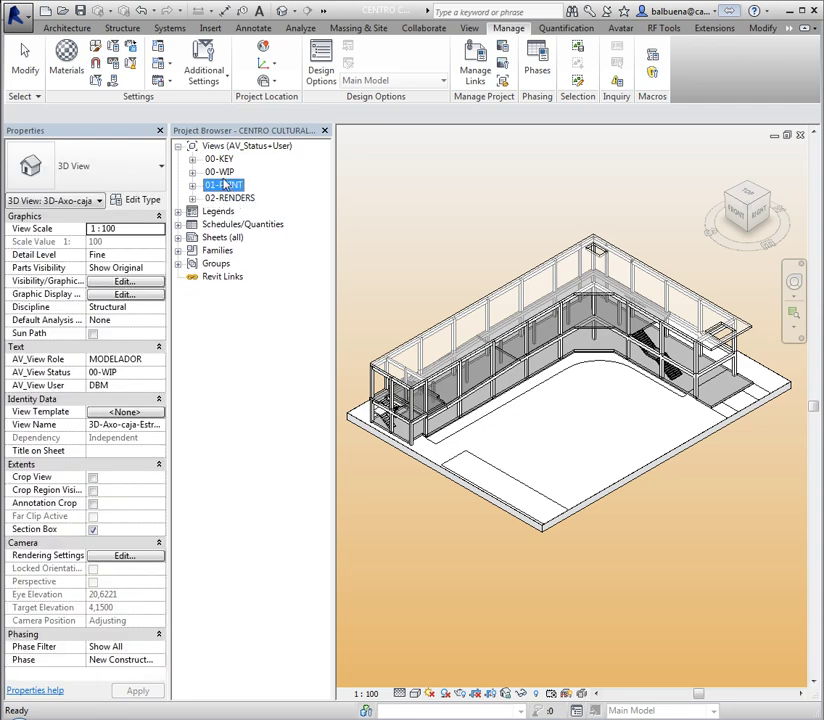
pyautogui.click(221, 172)
pyautogui.click(220, 159)
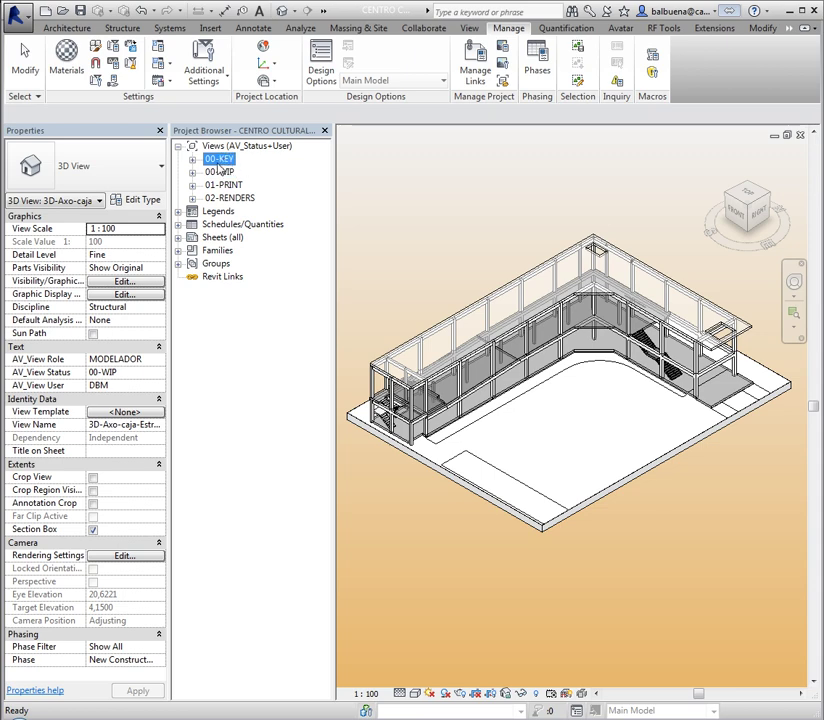
pyautogui.click(230, 147)
# - Open Browser Organization for Views, dismissing the unsaved-project reminder
pyautogui.rightClick(235, 148)
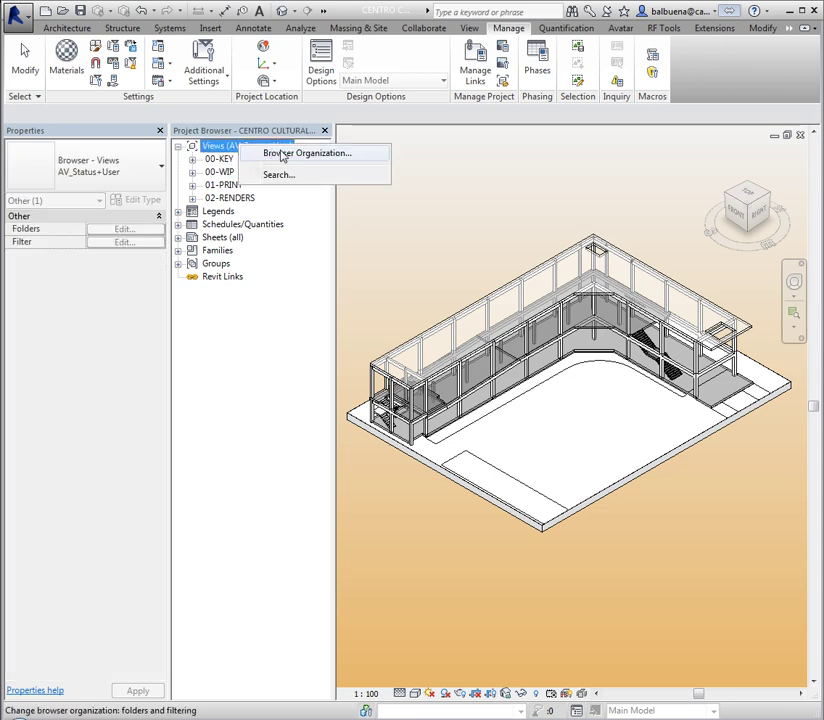
pyautogui.press('Escape')
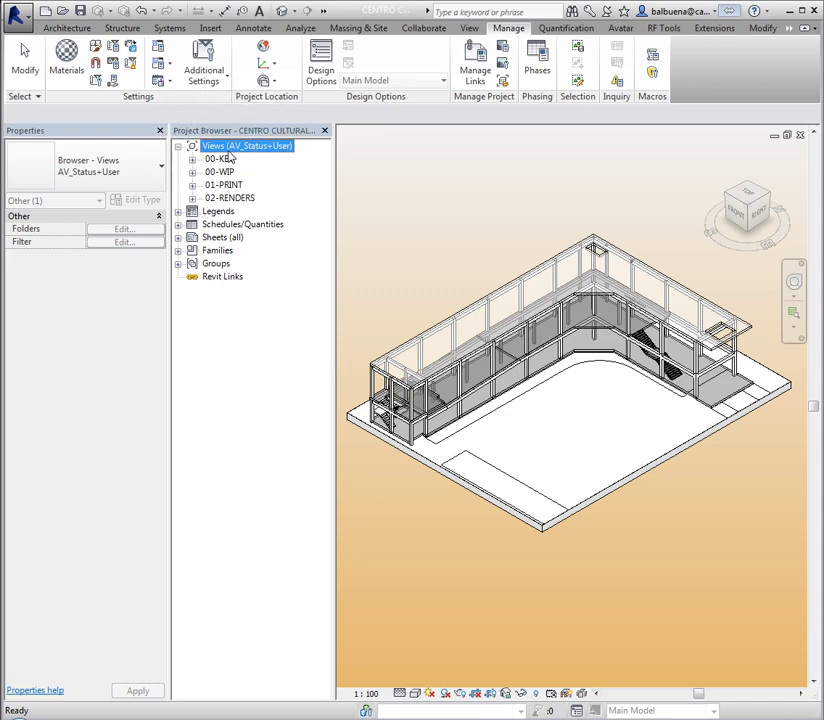
pyautogui.rightClick(228, 155)
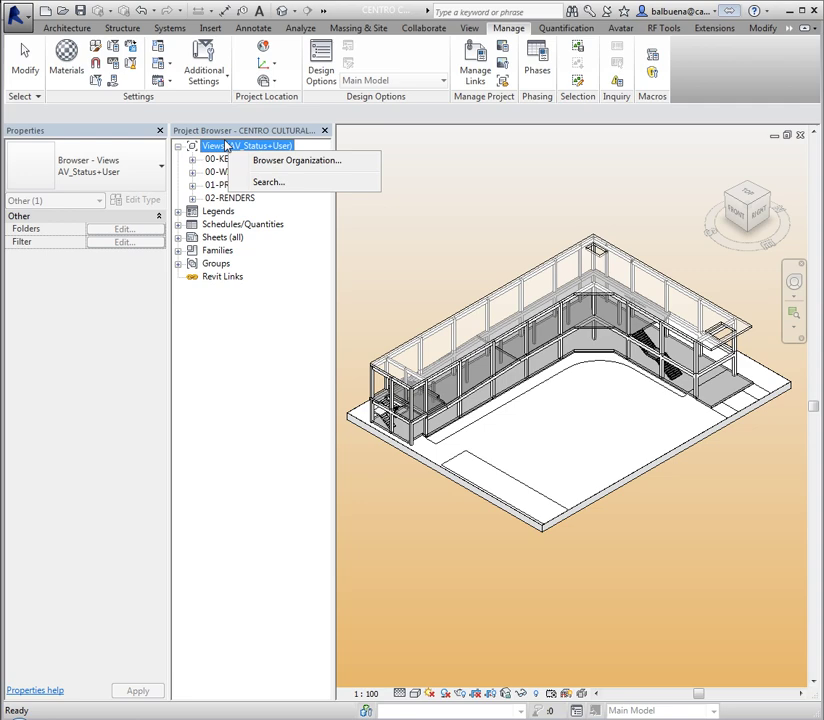
pyautogui.click(280, 172)
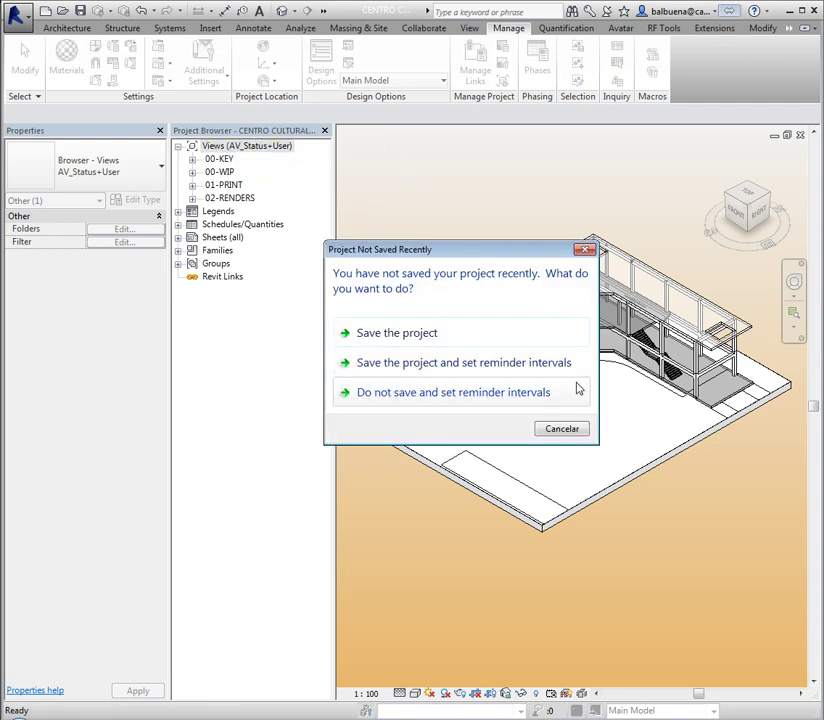
pyautogui.click(557, 432)
pyautogui.moveTo(417, 228)
pyautogui.mouseDown()
pyautogui.moveTo(466, 196)
pyautogui.moveTo(409, 196)
pyautogui.mouseUp()
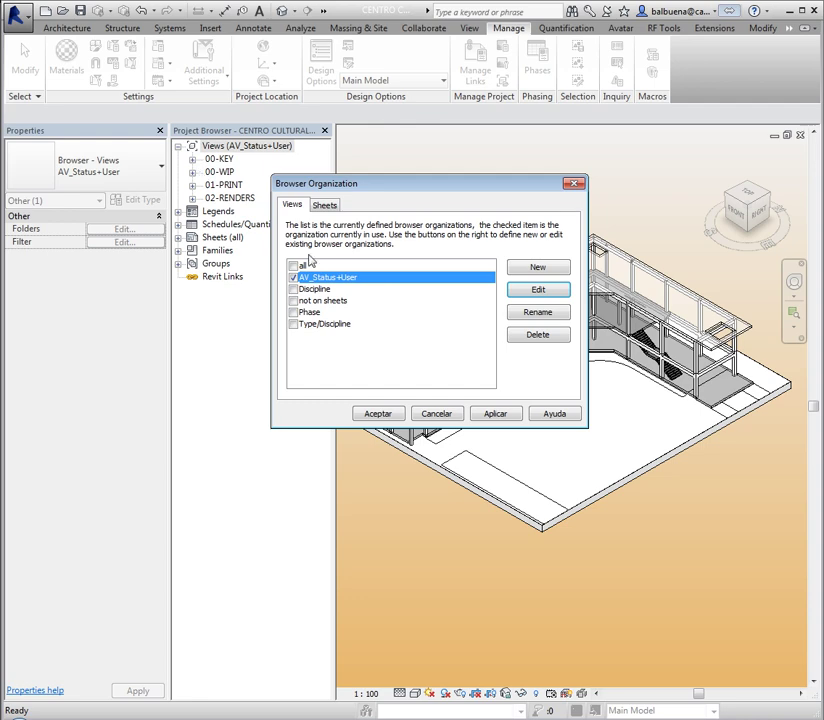
# - Inspect AV_Status+User grouping: AV_View Status, then AV_View User, then Family; accept both dialogs
pyautogui.click(537, 291)
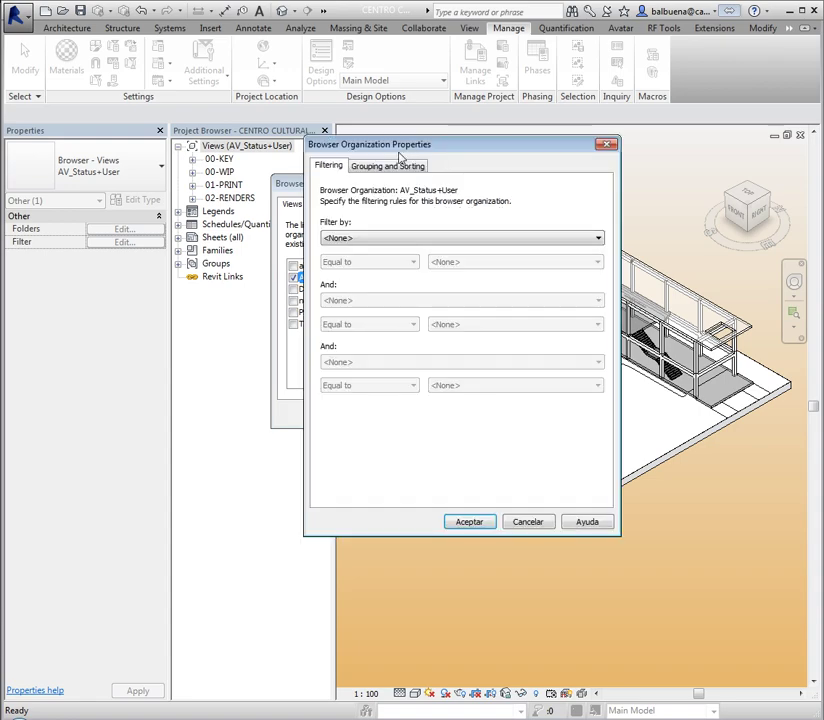
pyautogui.click(405, 166)
pyautogui.moveTo(480, 164); pyautogui.dragTo(486, 214)
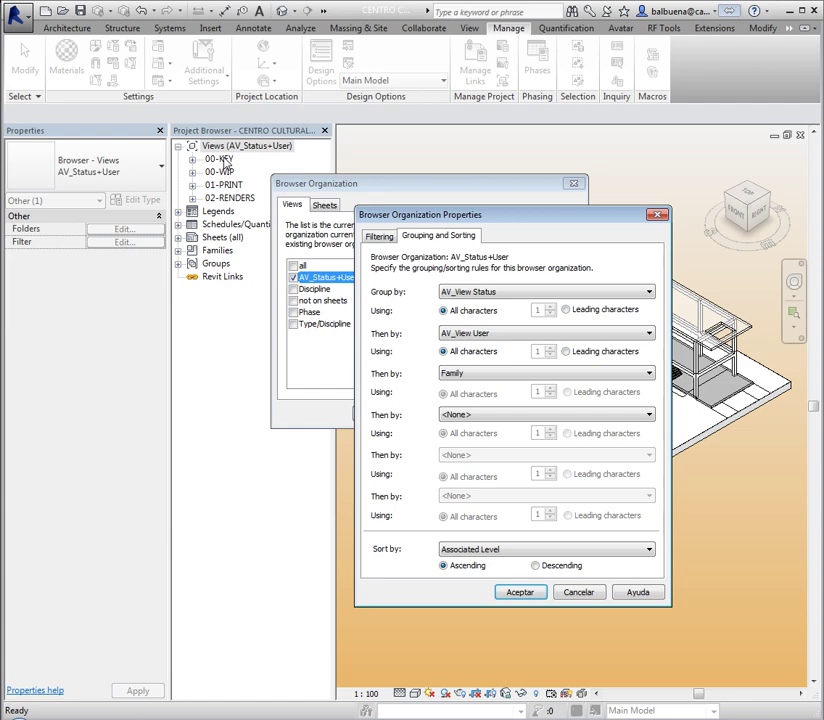
pyautogui.click(223, 165)
pyautogui.click(460, 340)
pyautogui.click(522, 593)
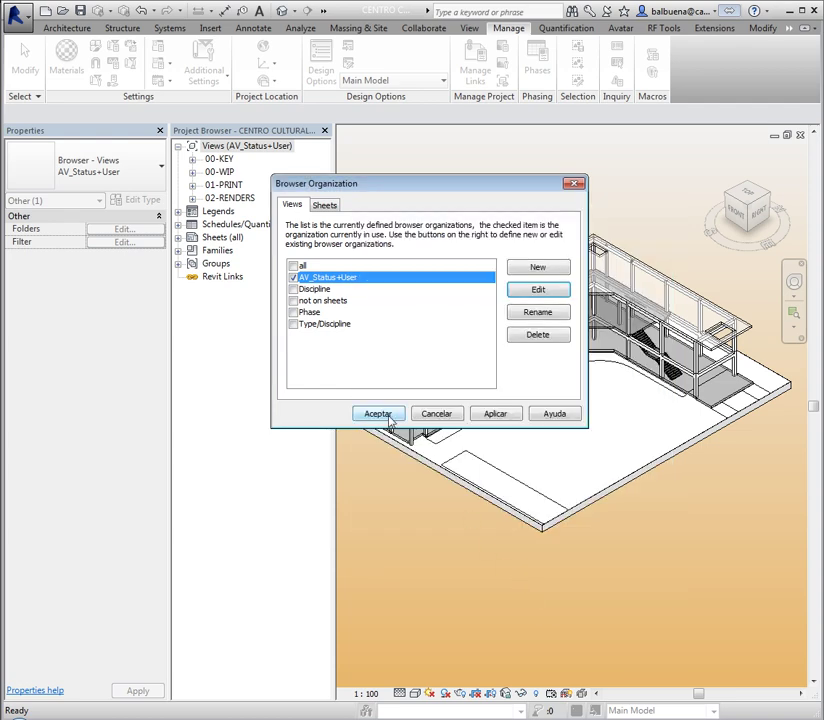
pyautogui.click(380, 414)
pyautogui.click(192, 158)
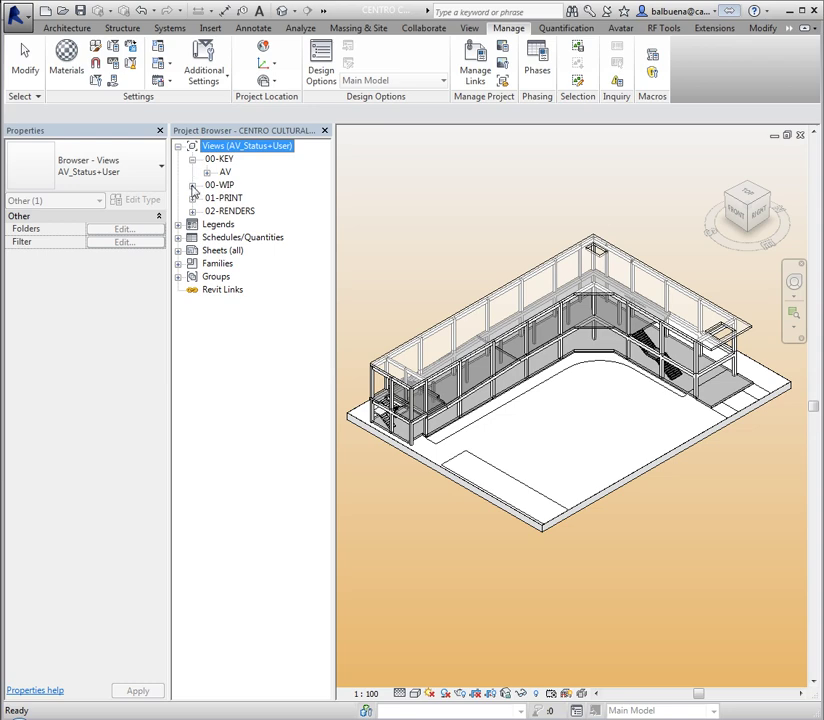
pyautogui.click(192, 185)
pyautogui.click(192, 211)
pyautogui.click(192, 237)
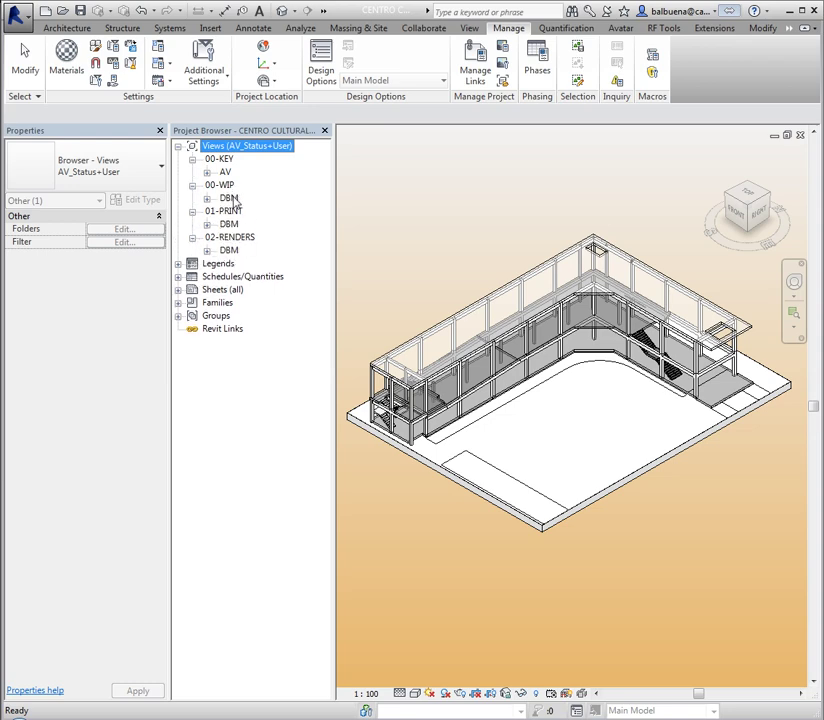
pyautogui.click(207, 172)
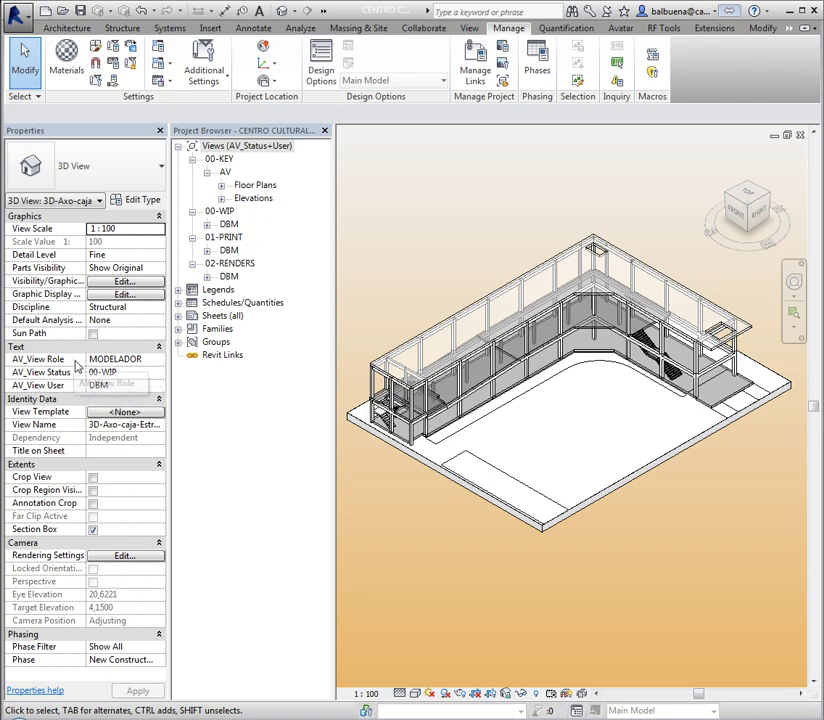
pyautogui.click(74, 378)
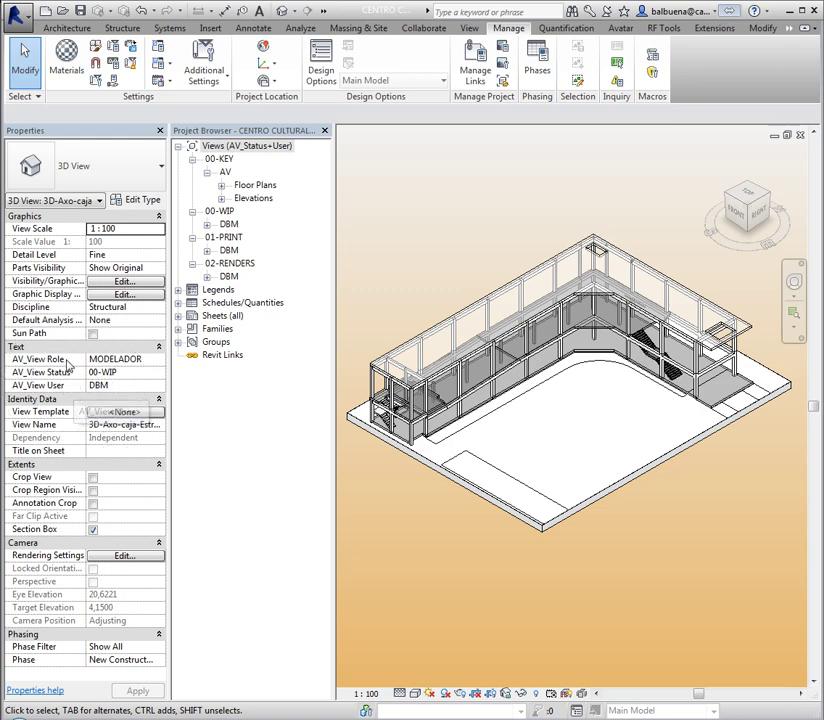
pyautogui.click(65, 362)
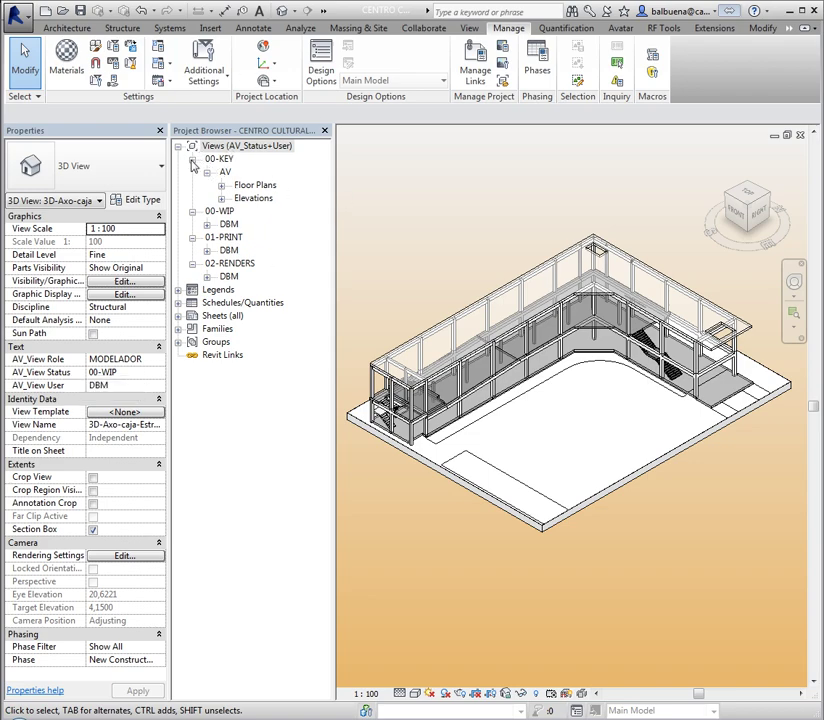
pyautogui.click(230, 148)
# - Reopen AV_Status+User's Grouping and Sorting rules to recheck AV_View Status, AV_View User and Family
pyautogui.rightClick(230, 148)
pyautogui.click(289, 158)
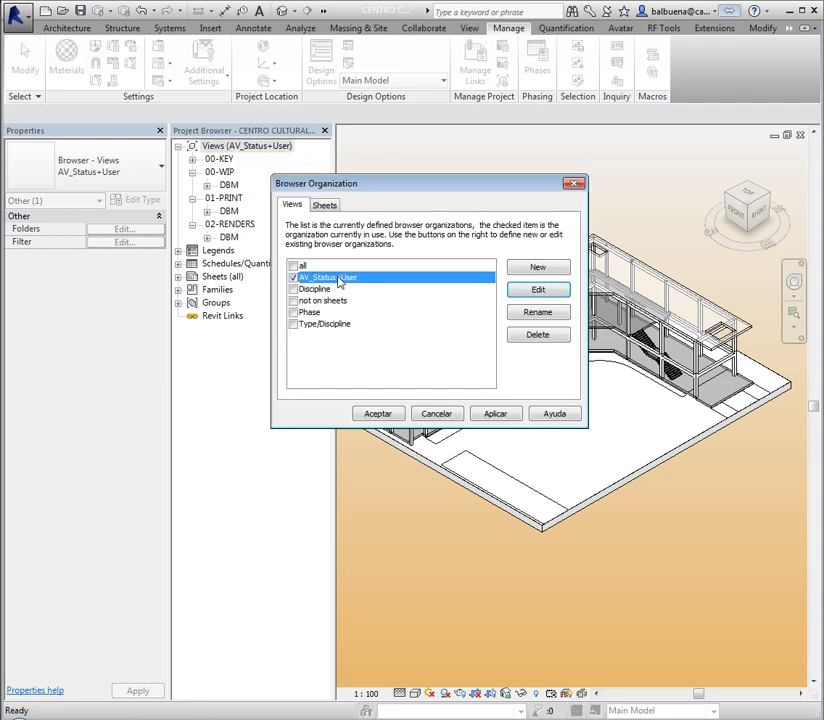
pyautogui.click(558, 291)
pyautogui.moveTo(482, 215); pyautogui.dragTo(489, 186)
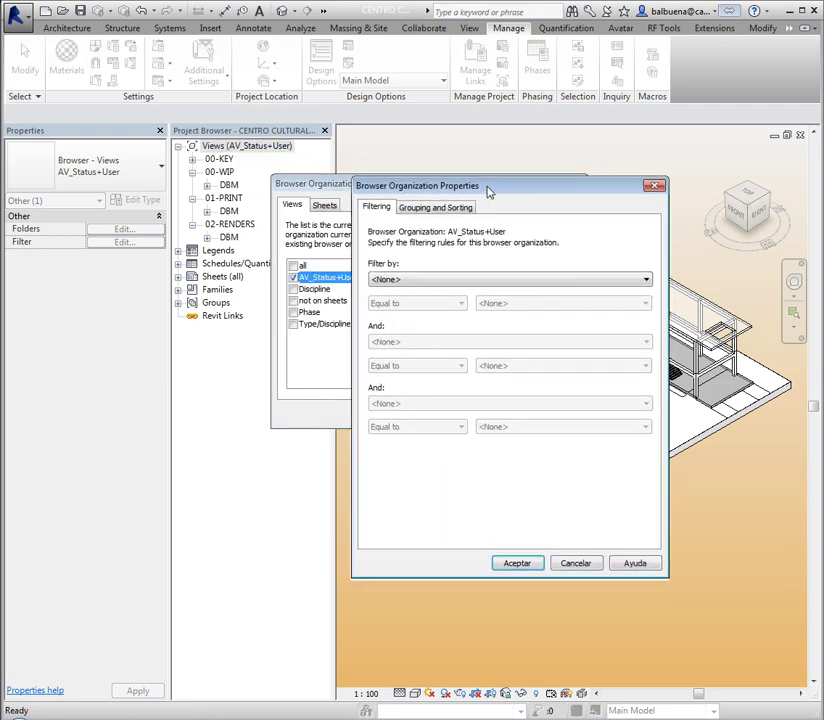
pyautogui.click(437, 207)
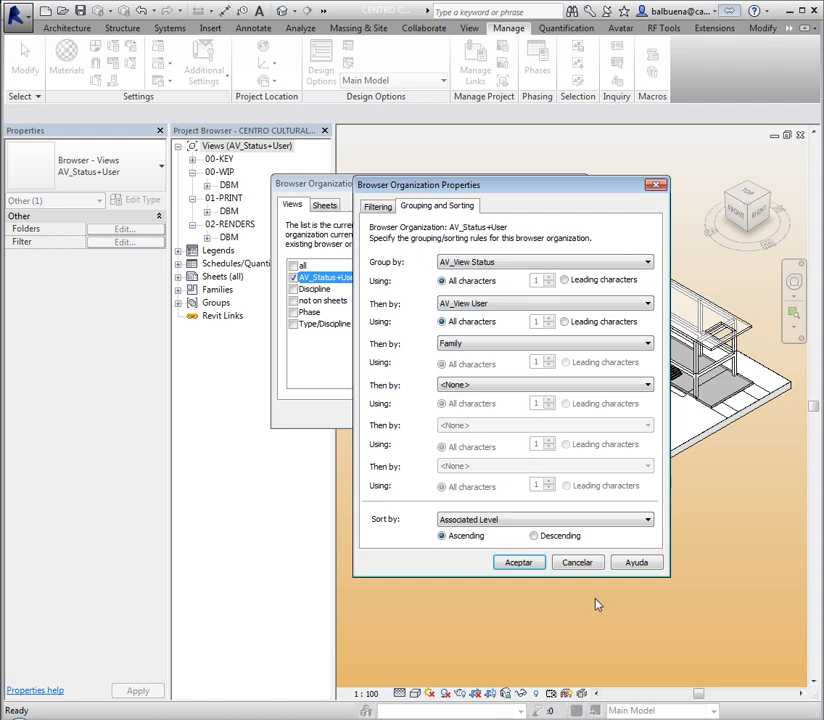
pyautogui.click(518, 563)
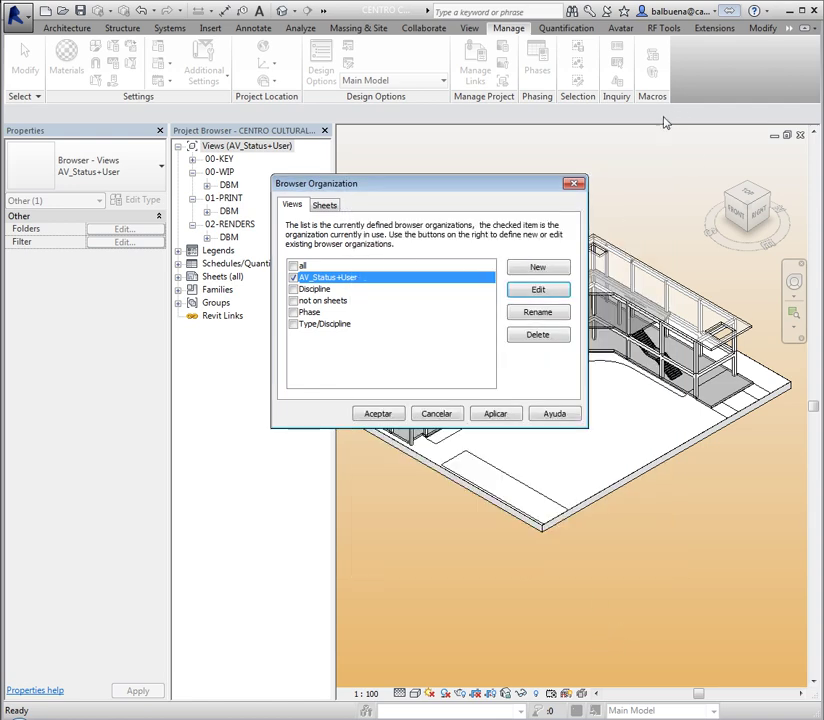
# - Apply the Discipline scheme, then the Phase scheme, to the Project Browser
pyautogui.click(322, 290)
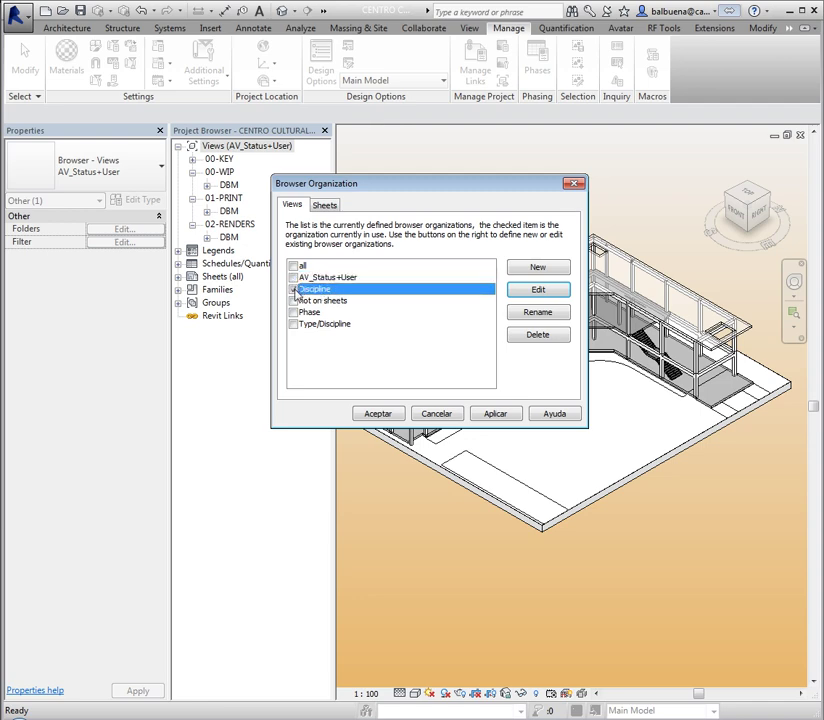
pyautogui.click(500, 416)
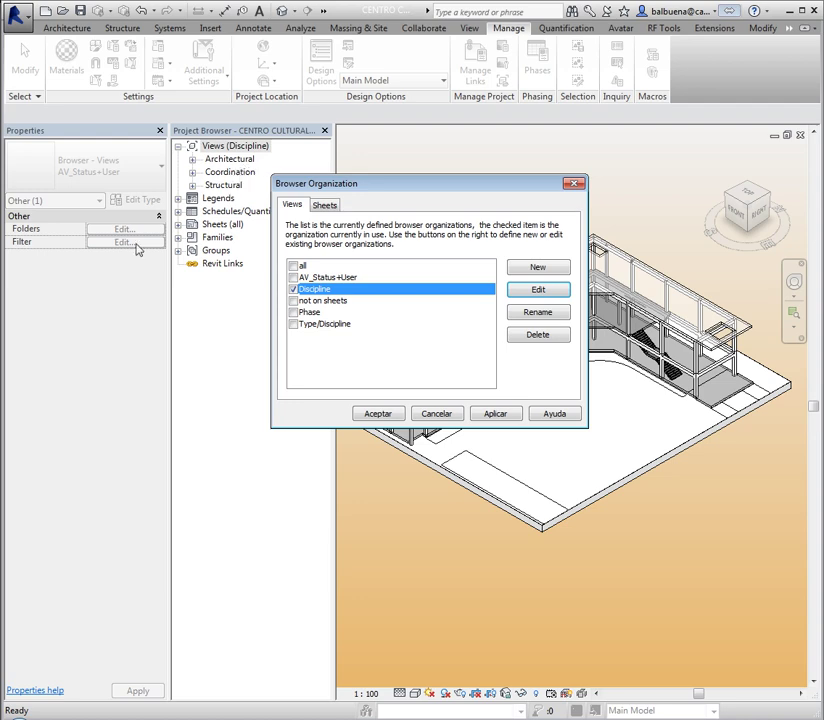
pyautogui.click(293, 312)
pyautogui.click(495, 415)
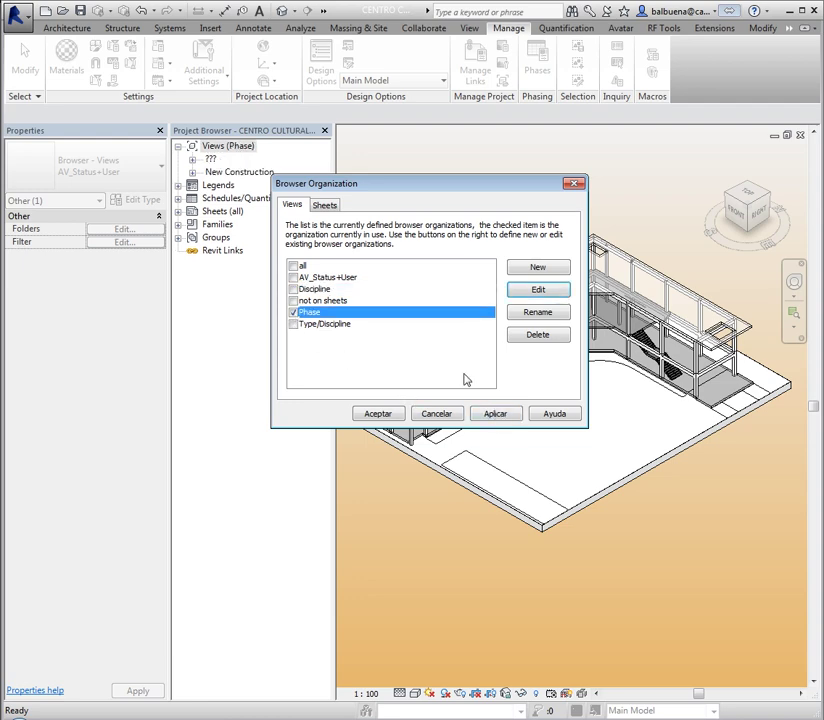
pyautogui.moveTo(402, 186); pyautogui.dragTo(482, 206)
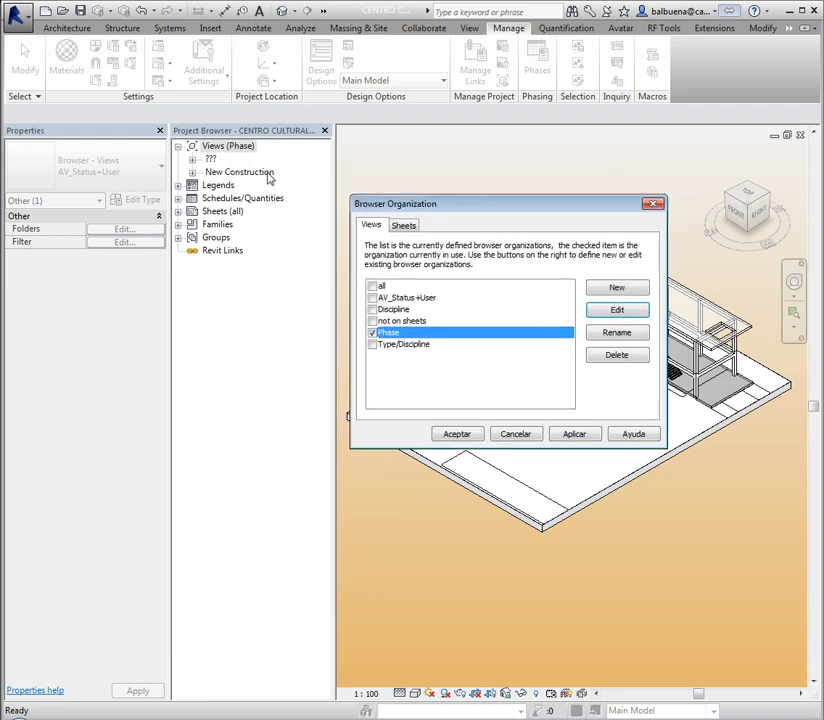
pyautogui.click(208, 166)
pyautogui.moveTo(447, 204); pyautogui.dragTo(431, 189)
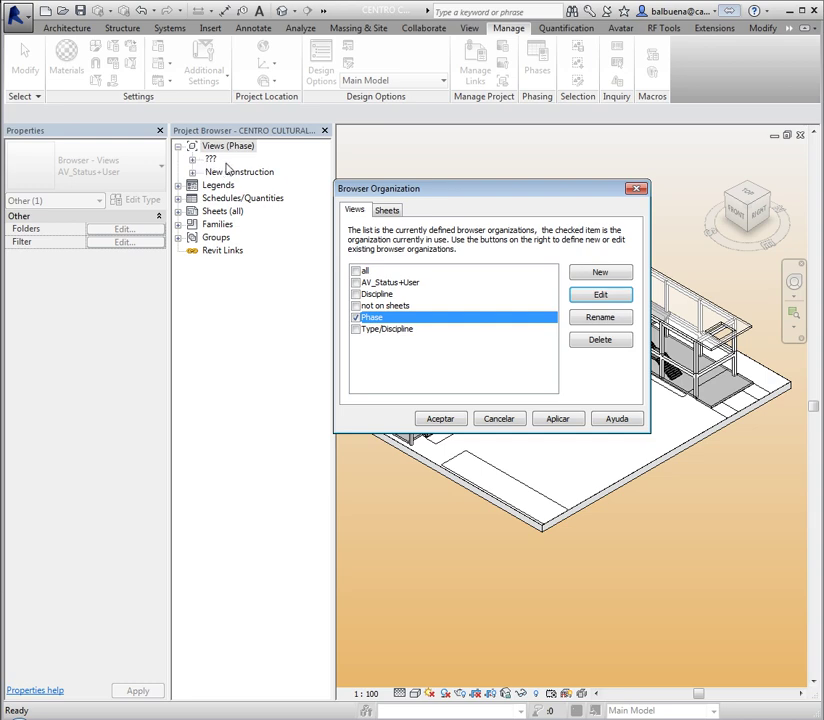
# - Apply Type/Discipline, then all, then not on sheets, and close the schemes dialog
pyautogui.click(363, 331)
pyautogui.click(356, 329)
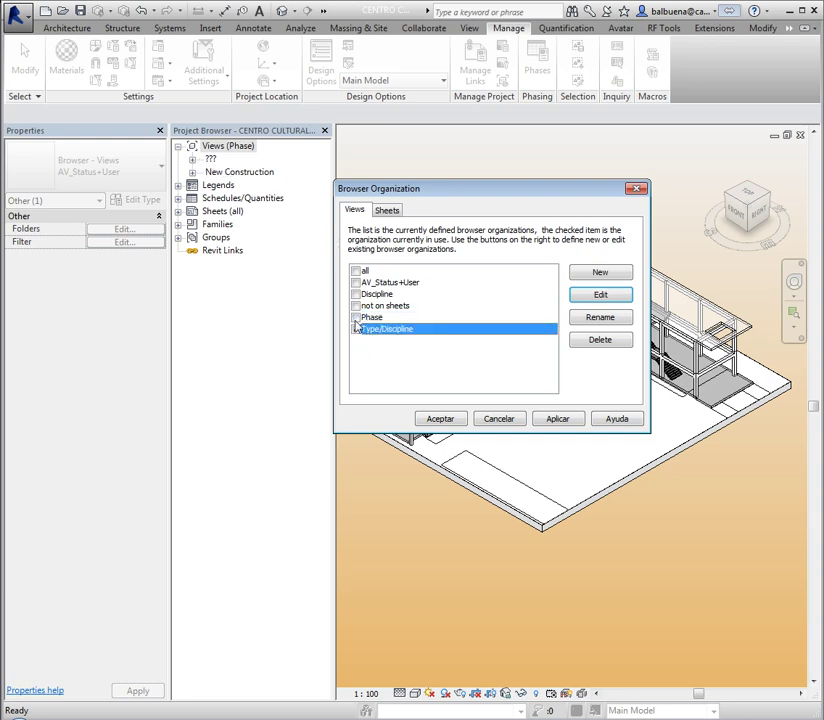
pyautogui.click(557, 419)
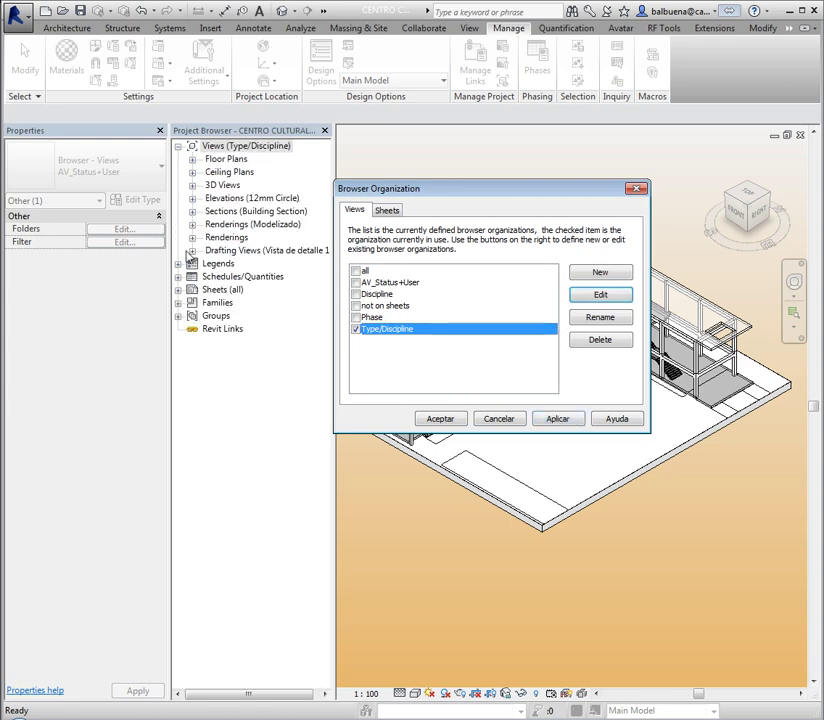
pyautogui.click(363, 271)
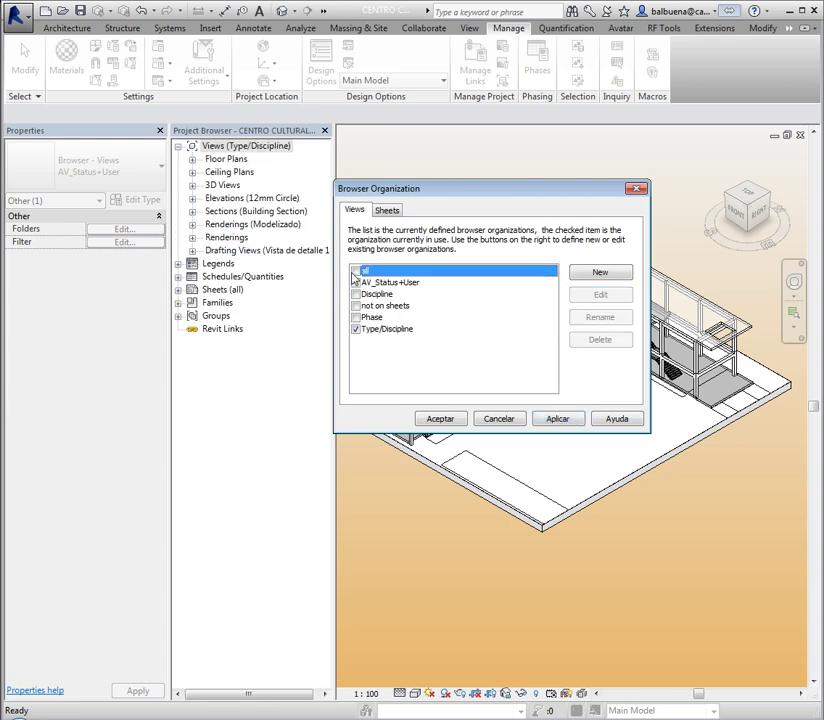
pyautogui.click(355, 271)
pyautogui.click(552, 421)
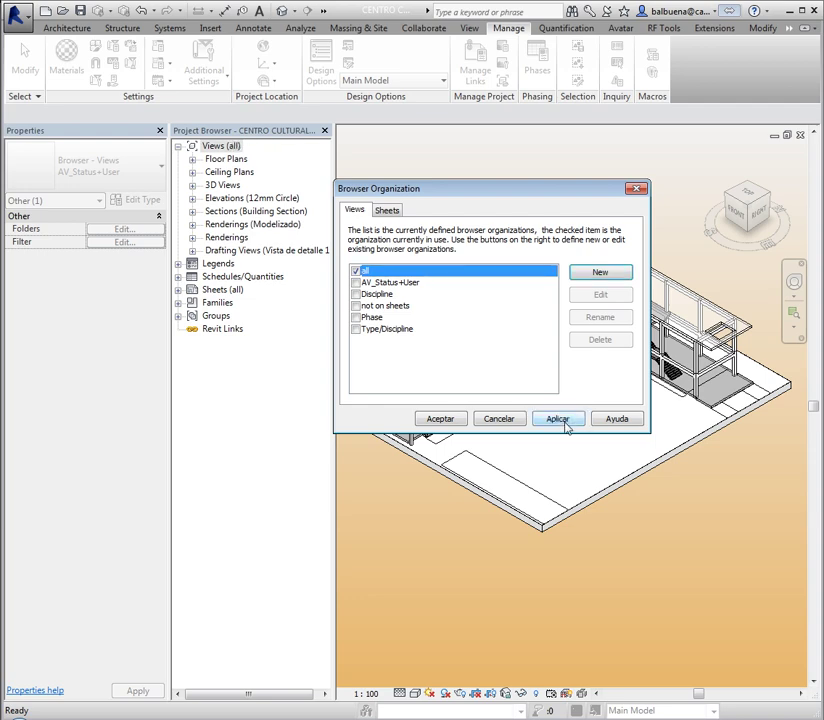
pyautogui.click(355, 305)
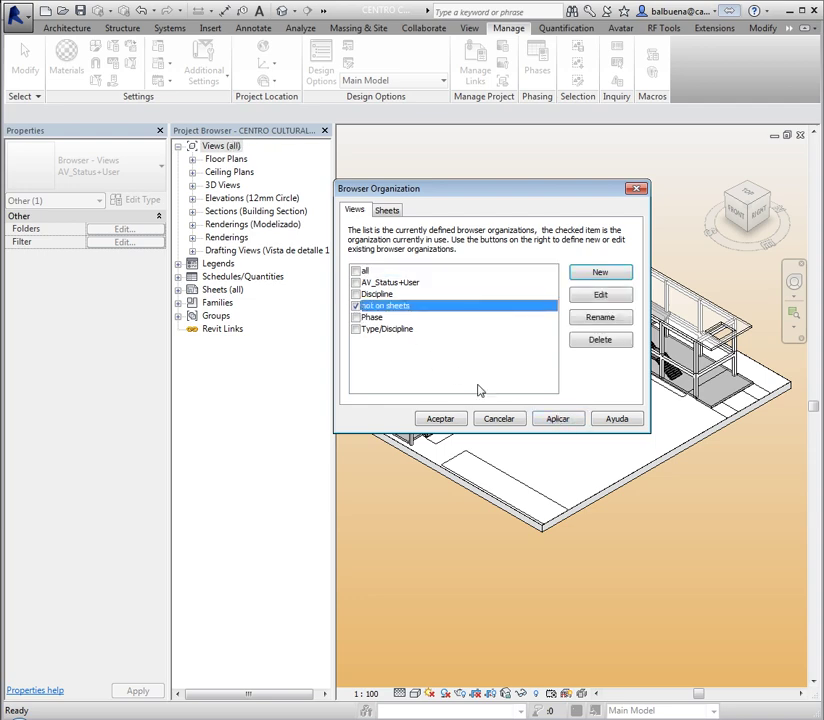
pyautogui.click(557, 421)
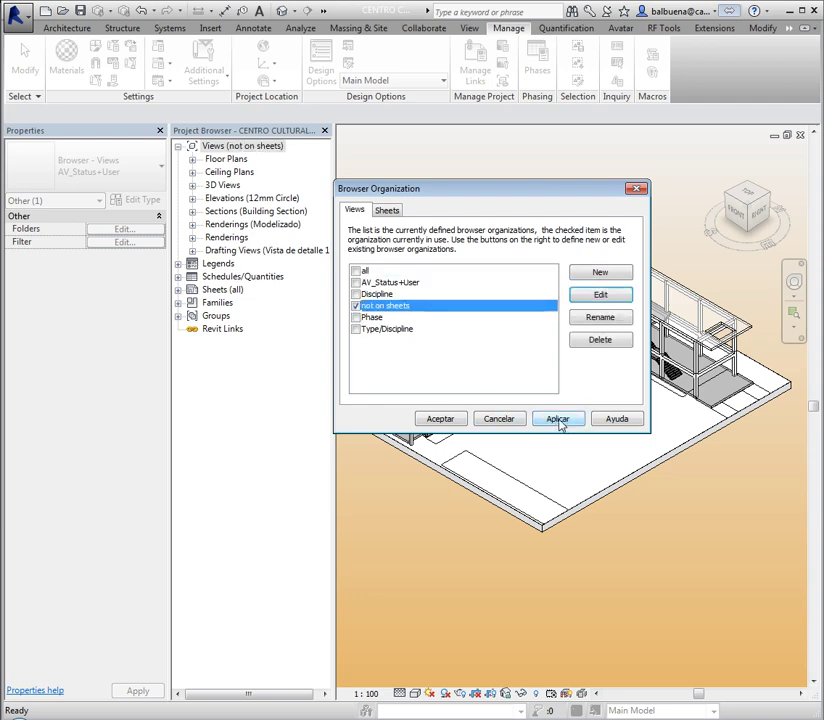
pyautogui.click(496, 420)
# - Peek at Drafting Views and Renderings, then switch the browser back to AV_Status+User
pyautogui.click(192, 252)
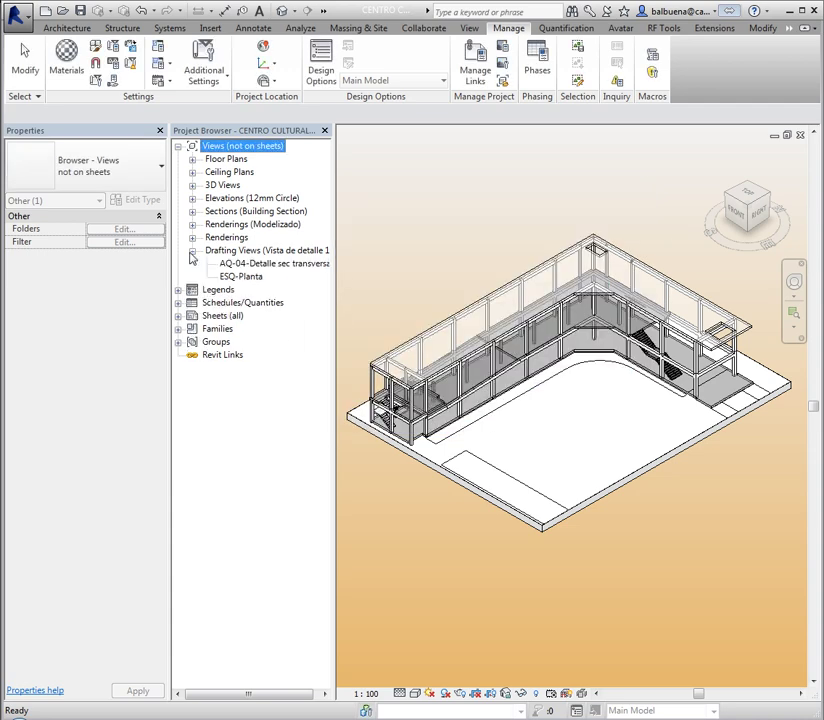
pyautogui.click(193, 238)
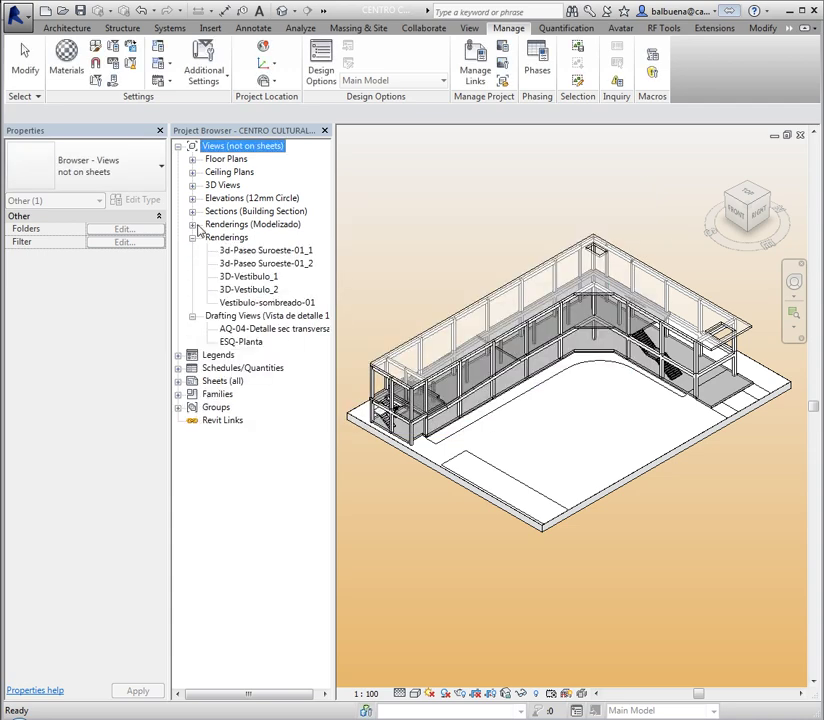
pyautogui.rightClick(247, 149)
pyautogui.click(300, 153)
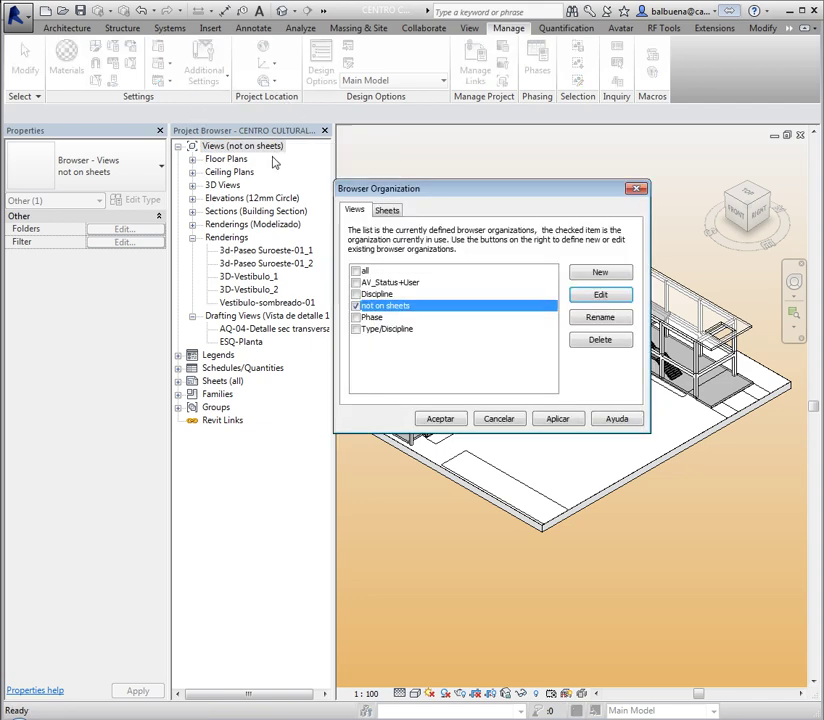
pyautogui.click(357, 283)
pyautogui.click(462, 418)
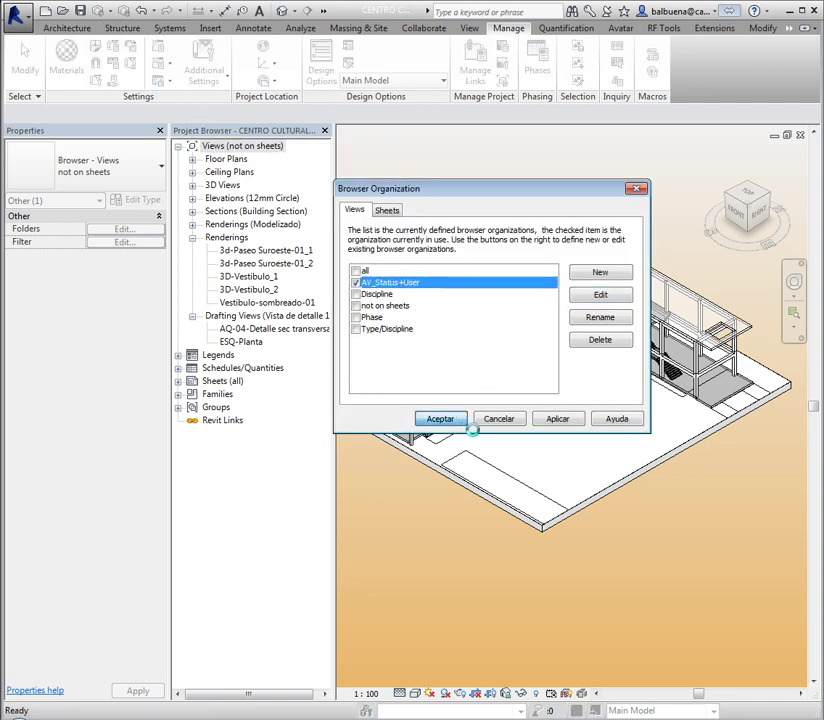
# - Expand the 02-RENDERS, 01-PRINT, 00-WIP and 00-KEY status folders
pyautogui.click(192, 198)
pyautogui.click(192, 185)
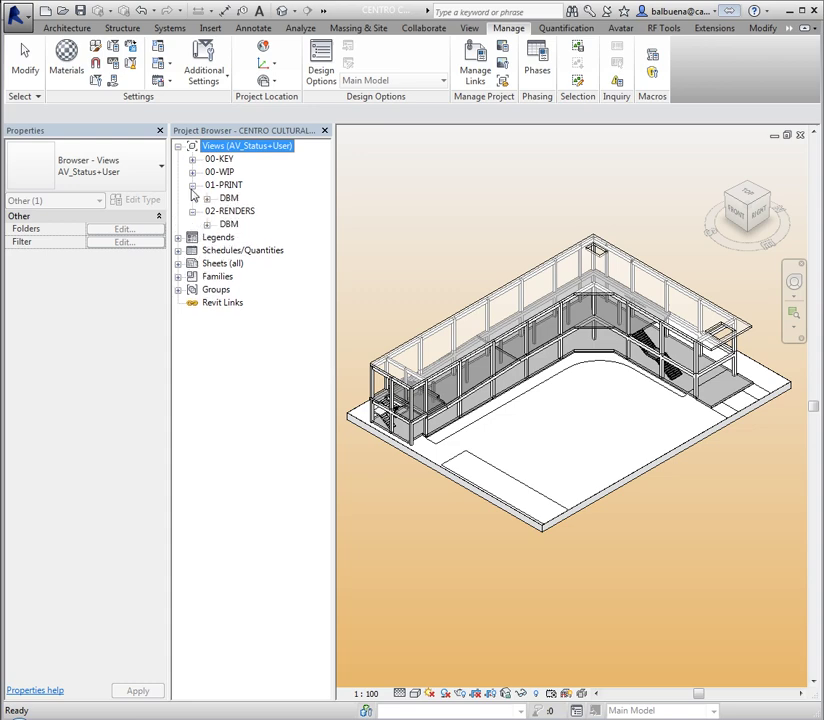
pyautogui.click(192, 172)
pyautogui.click(192, 159)
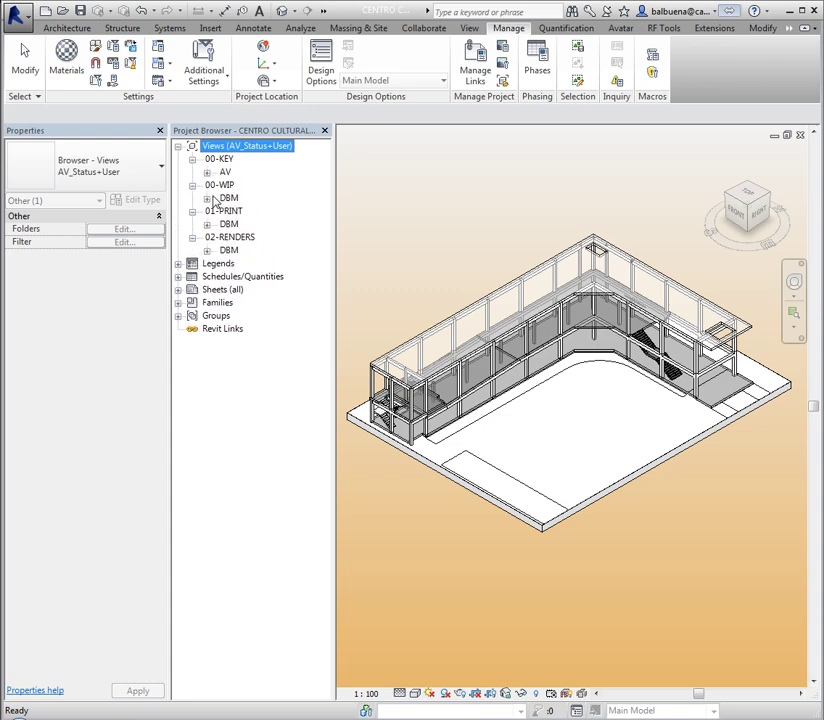
# - Browse 00-WIP › DBM floor and ceiling plans, open 3D Views, widen the browser, select 3D-Axo-caja-00-Planta 0
pyautogui.click(207, 199)
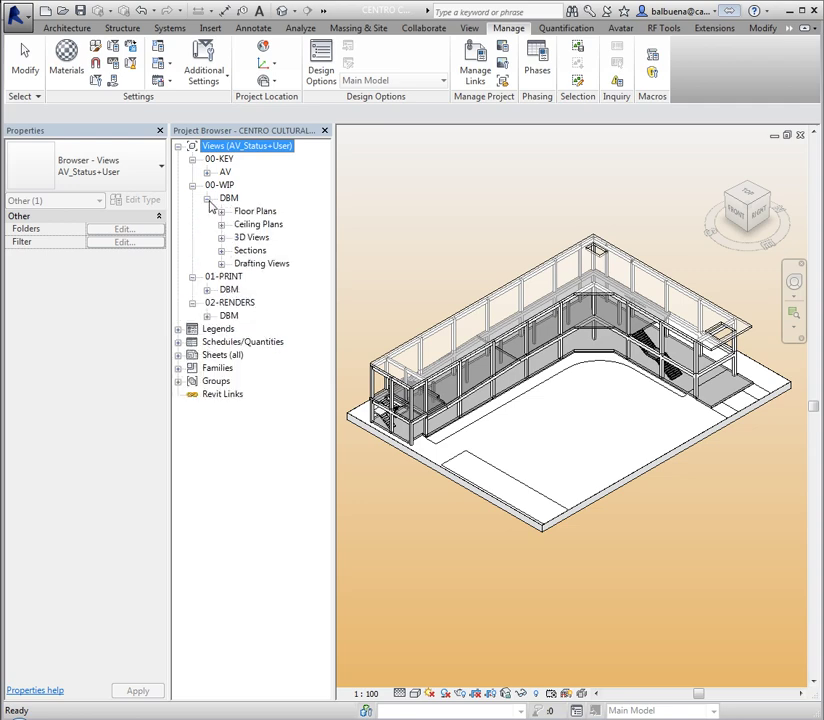
pyautogui.click(221, 211)
pyautogui.click(222, 212)
pyautogui.click(222, 225)
pyautogui.click(222, 226)
pyautogui.click(221, 238)
pyautogui.click(221, 238)
pyautogui.click(221, 238)
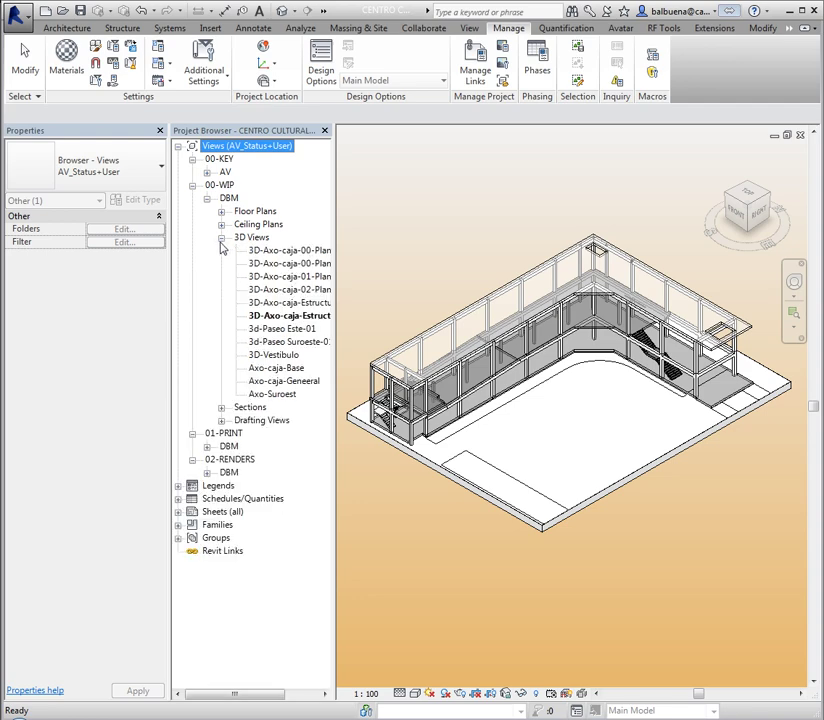
pyautogui.moveTo(337, 252); pyautogui.dragTo(362, 247)
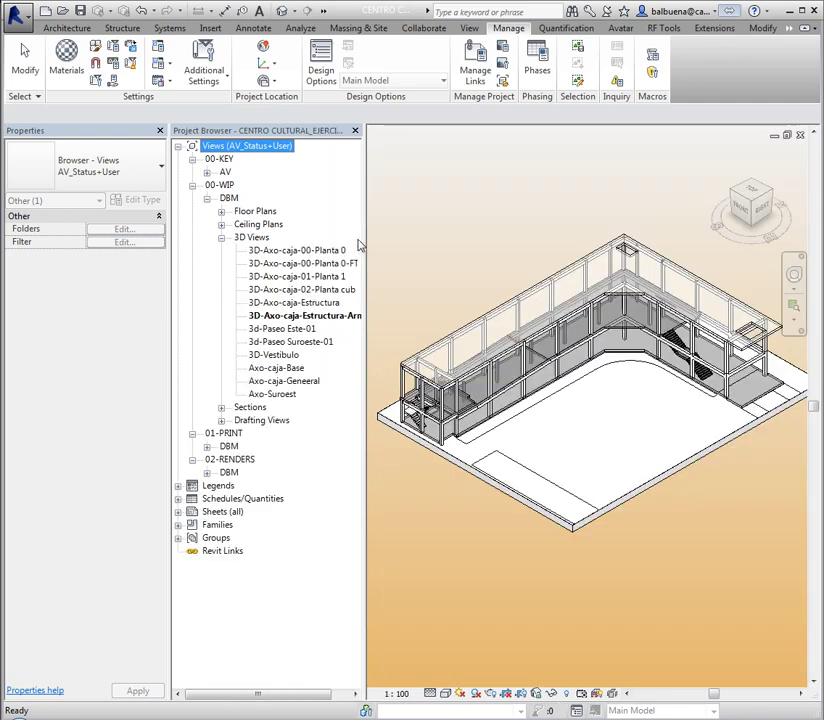
pyautogui.click(321, 251)
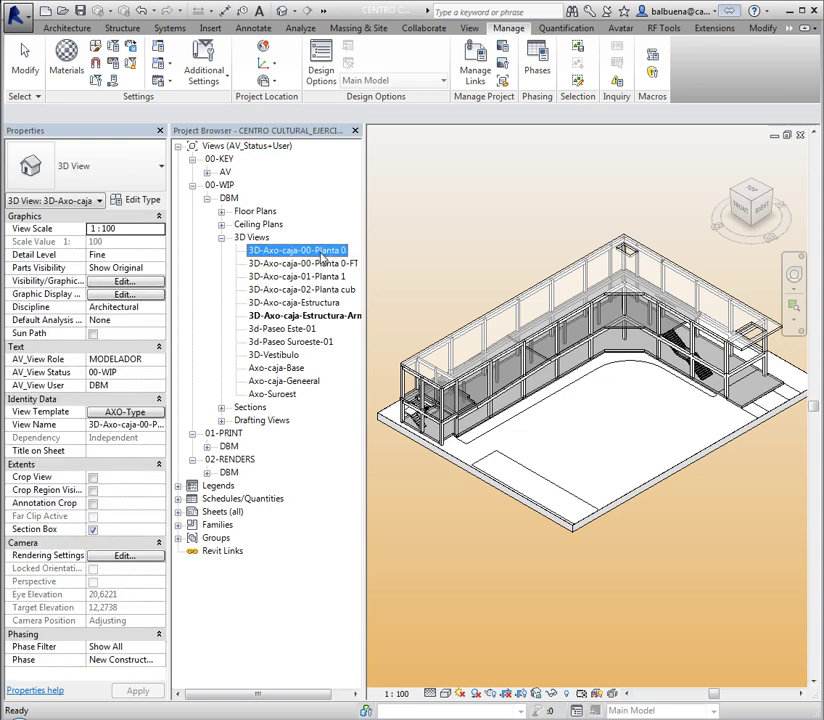
# - Open the 3D-Axo-caja-00-Planta 0 view and toggle the 3D Views node closed and open
pyautogui.doubleClick(318, 256)
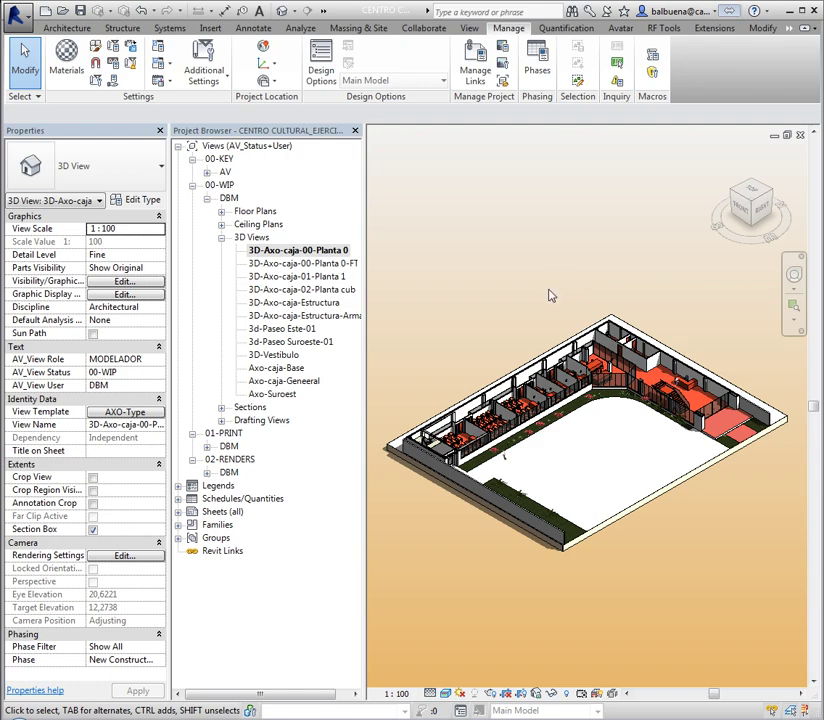
pyautogui.click(222, 240)
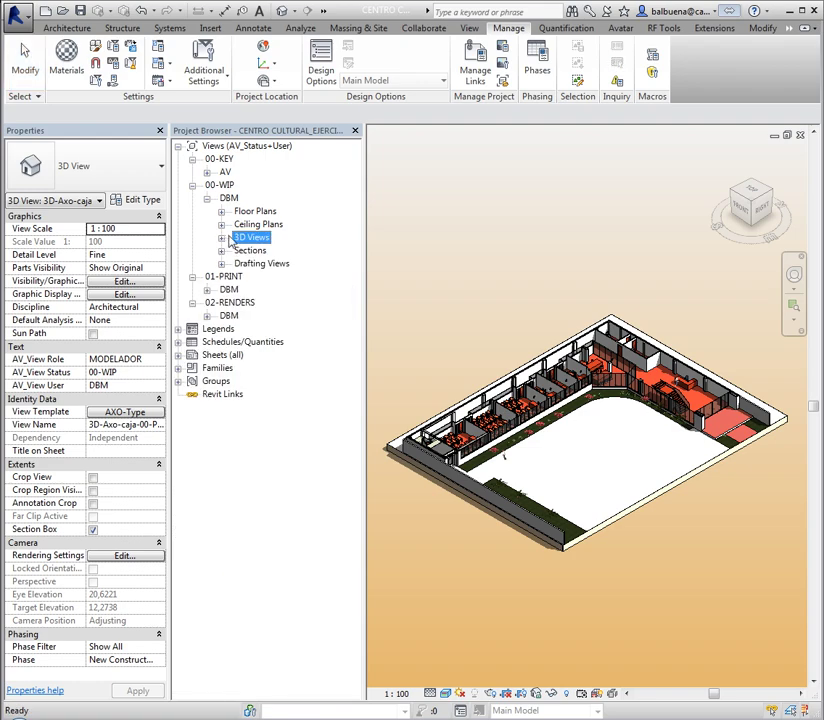
pyautogui.click(222, 238)
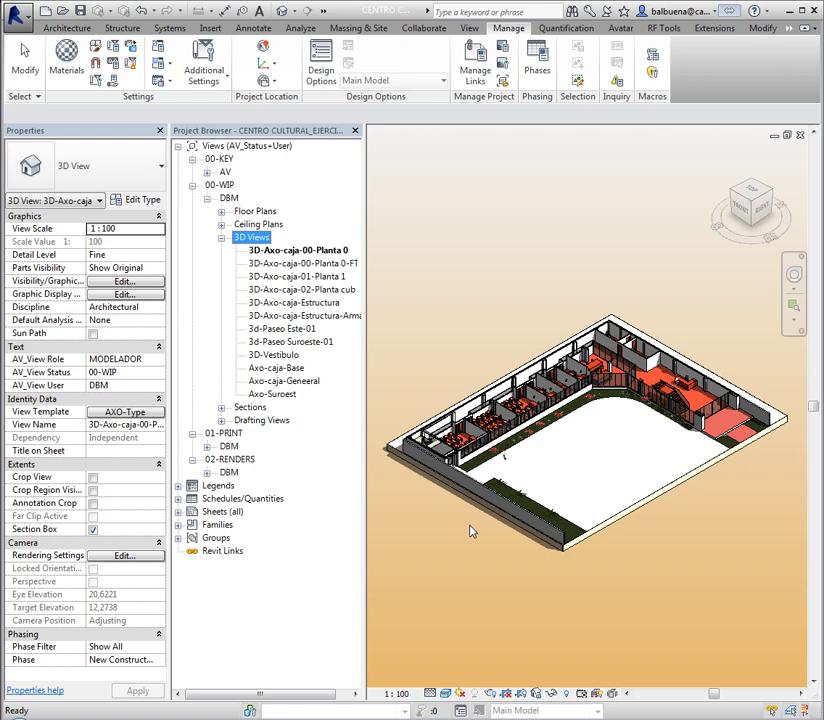
pyautogui.click(660, 28)
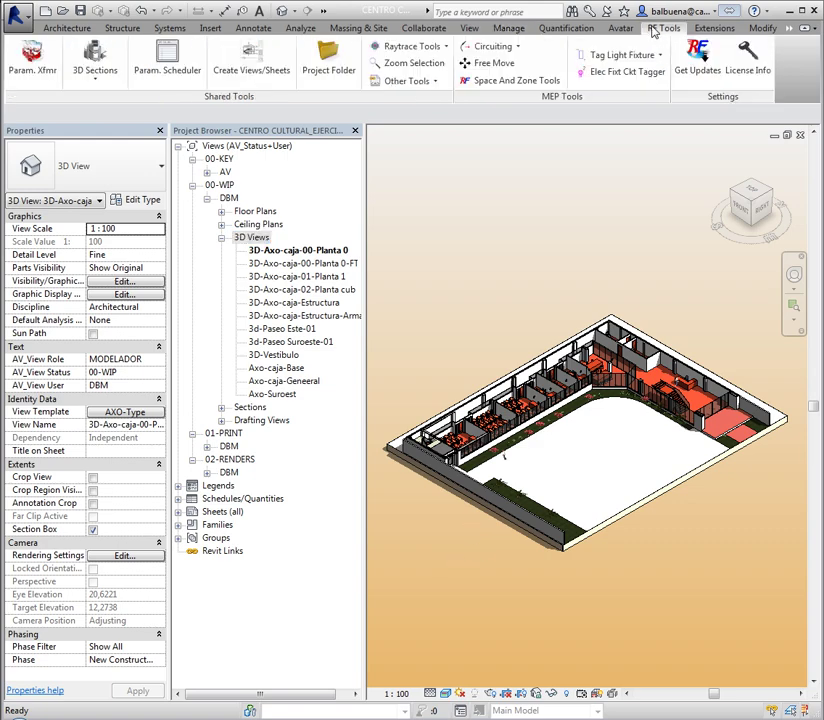
pyautogui.click(655, 30)
pyautogui.click(95, 62)
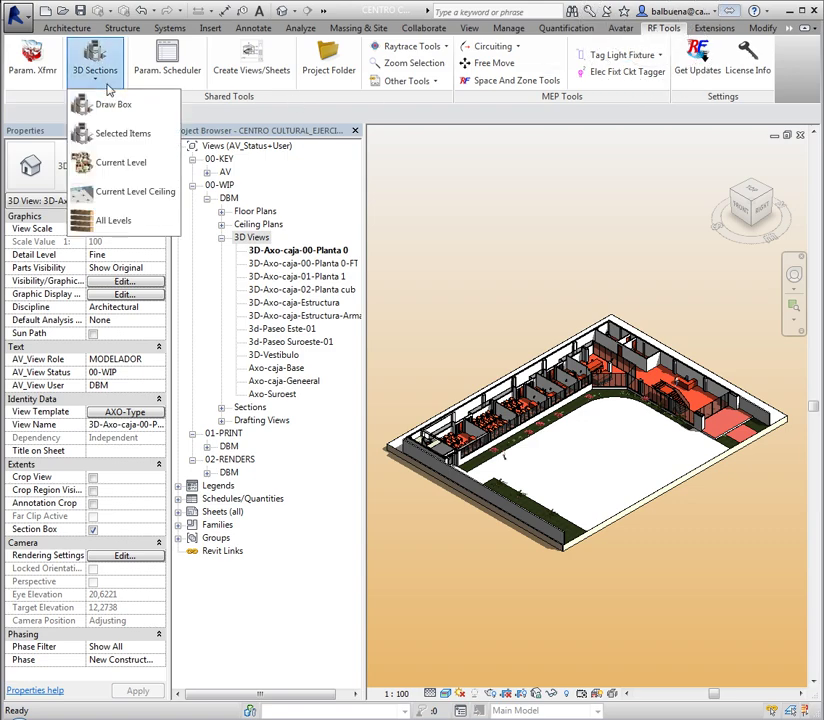
pyautogui.click(143, 226)
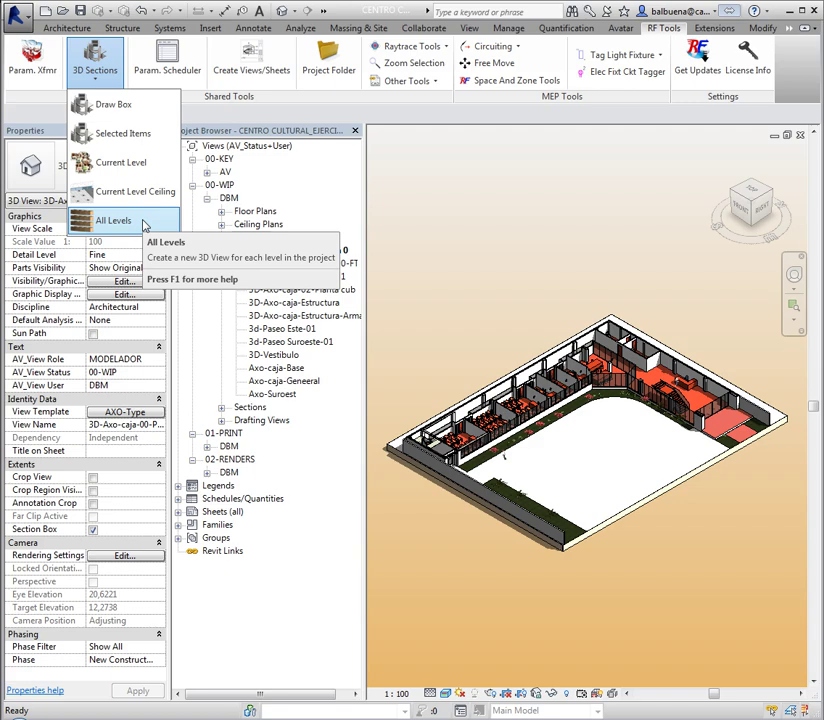
pyautogui.click(250, 236)
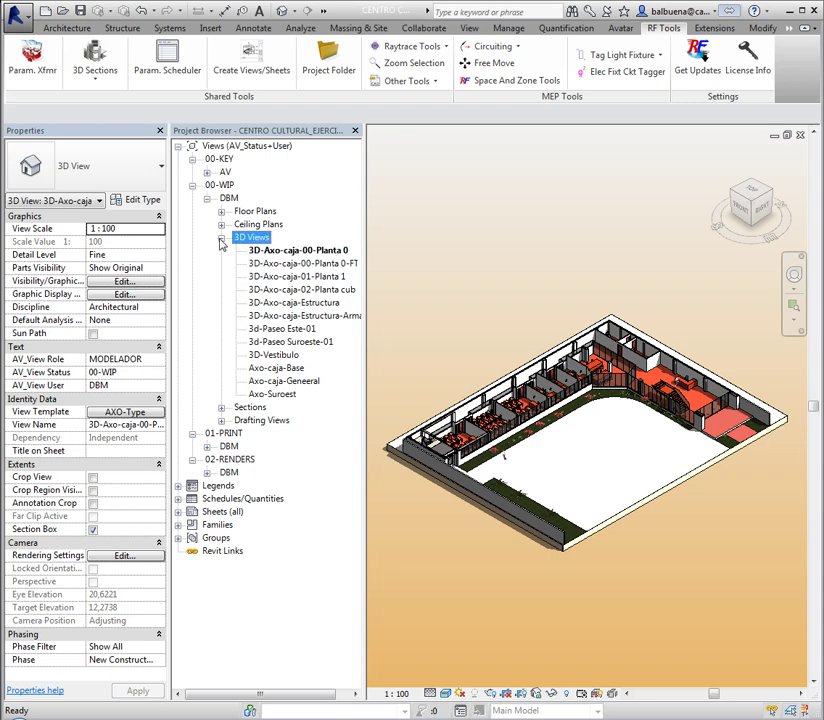
# - Glance at the DBM sections and drafting views, then collapse the DBM work-in-progress branch
pyautogui.click(221, 238)
pyautogui.click(221, 250)
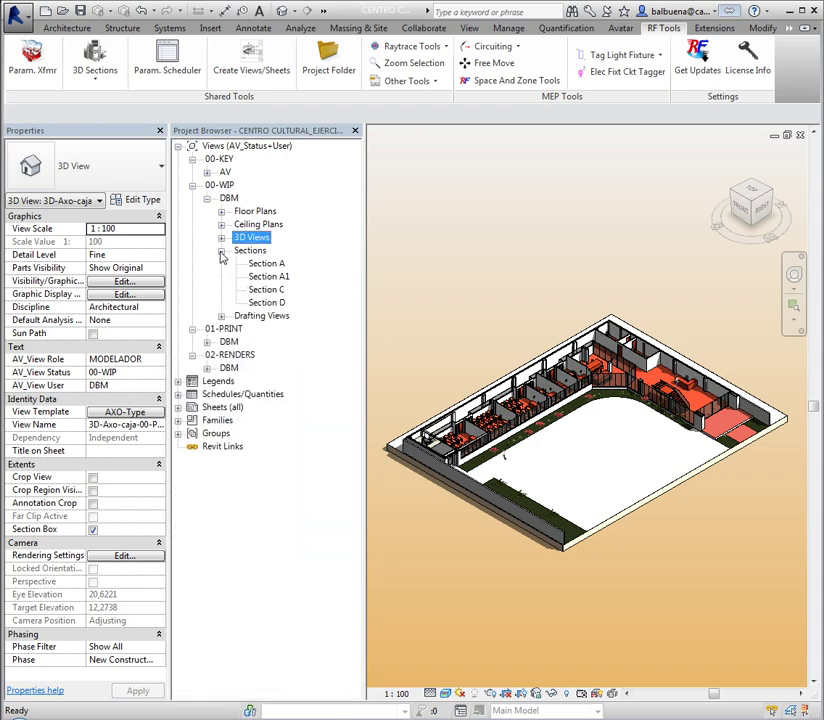
pyautogui.click(221, 315)
pyautogui.click(221, 315)
pyautogui.click(221, 251)
pyautogui.click(207, 198)
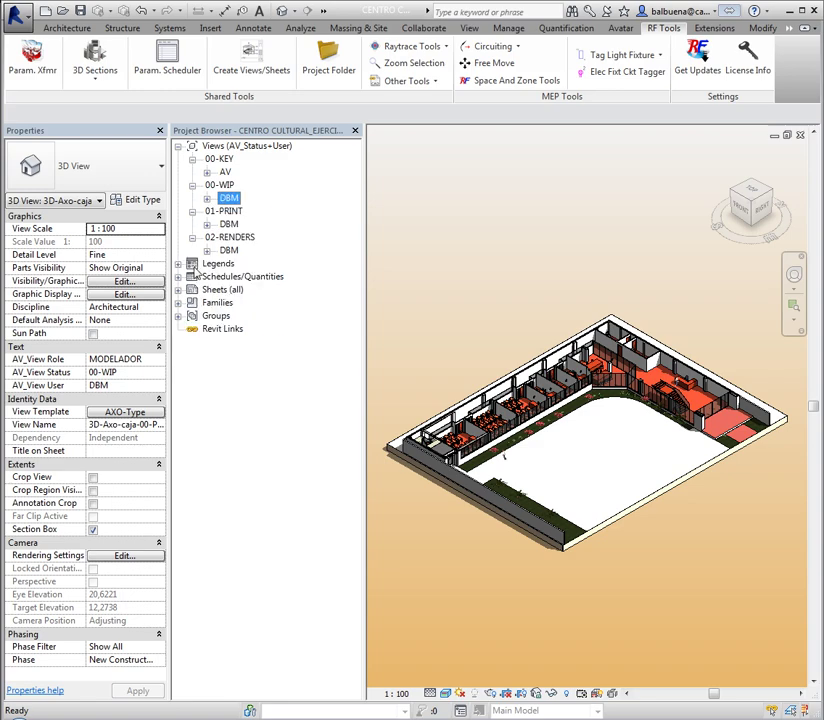
# - Review Door Legend, Legend 1, LegendA FONTANERIA, Leyenda elementos constructivos and the 00-CONTROL VISTAS schedule
pyautogui.click(178, 264)
pyautogui.click(178, 329)
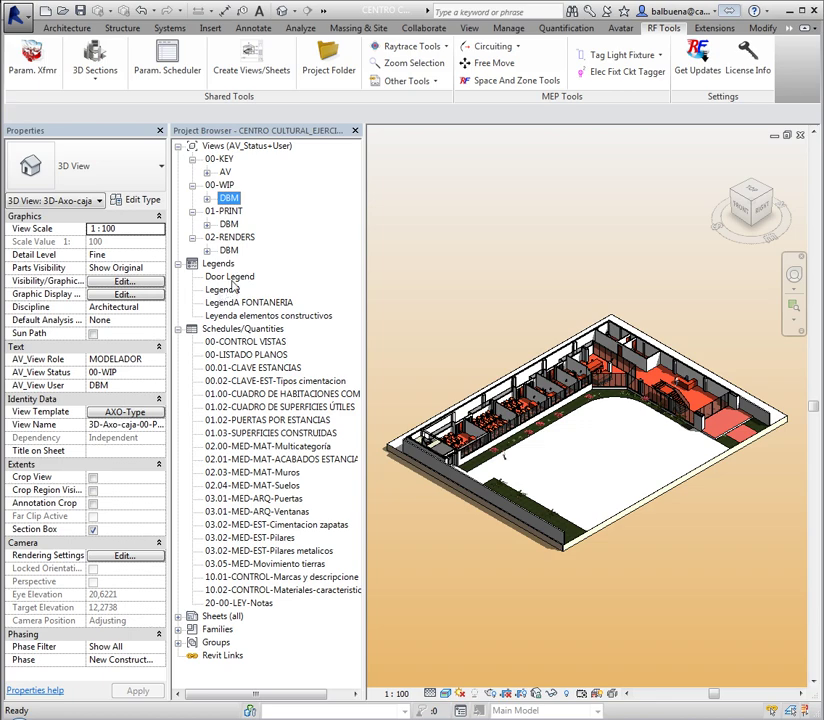
pyautogui.click(215, 277)
pyautogui.click(220, 289)
pyautogui.click(232, 303)
pyautogui.click(238, 315)
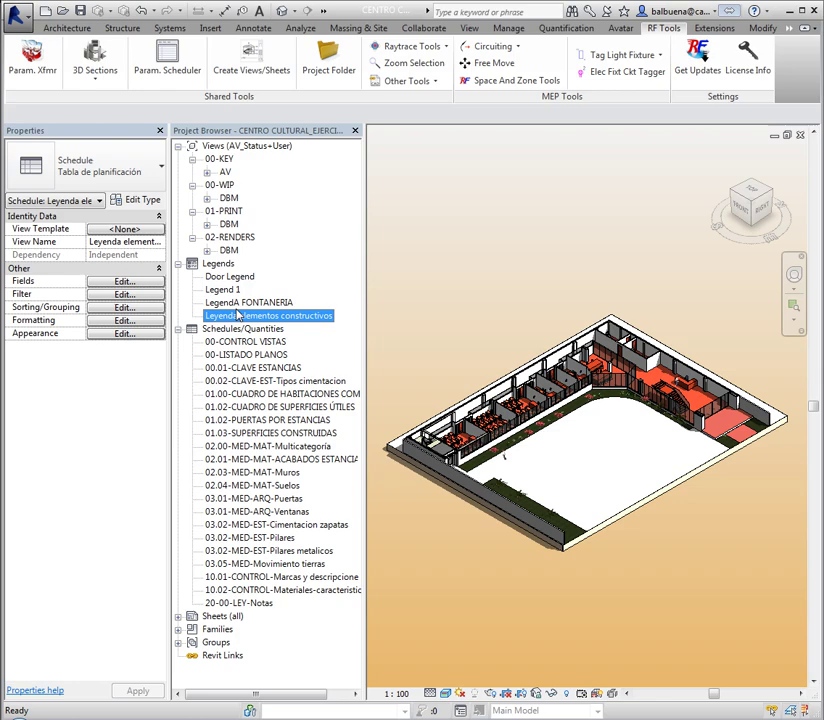
pyautogui.click(224, 330)
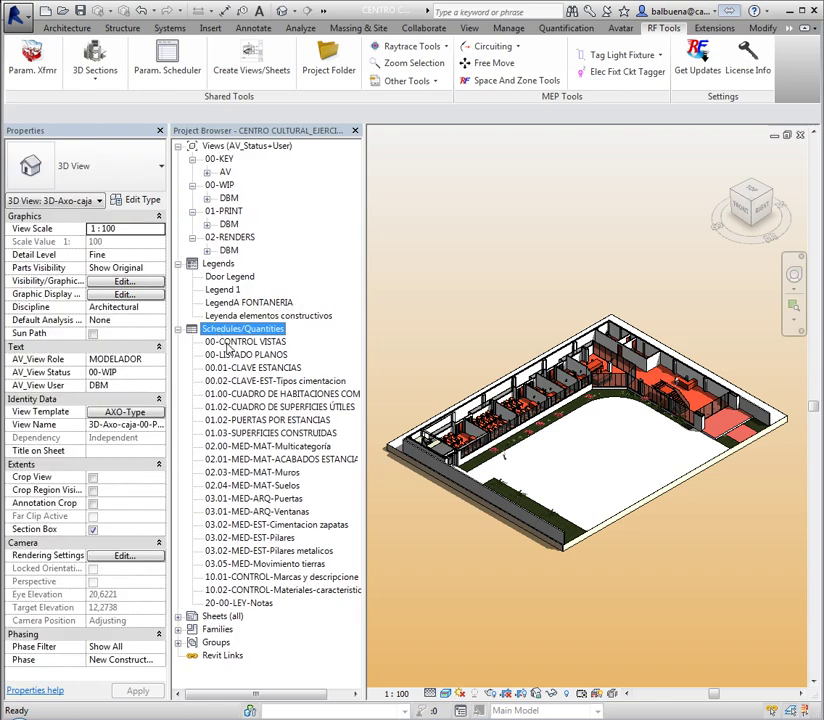
pyautogui.click(229, 343)
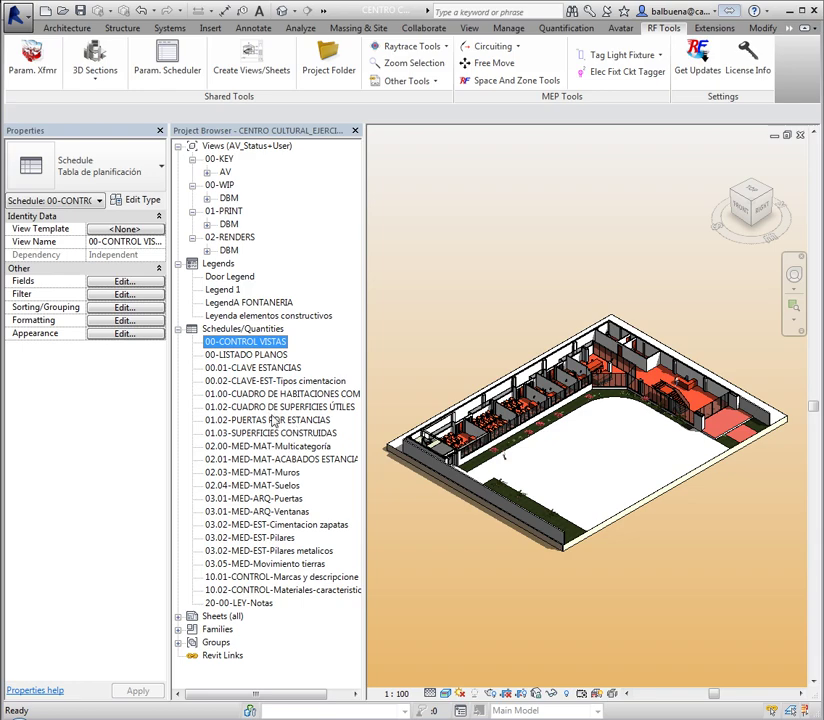
# - Collapse Legends, Schedules/Quantities and the 02-RENDERS, 01-PRINT, 00-WIP and 00-KEY folders
pyautogui.click(177, 263)
pyautogui.click(177, 276)
pyautogui.click(192, 237)
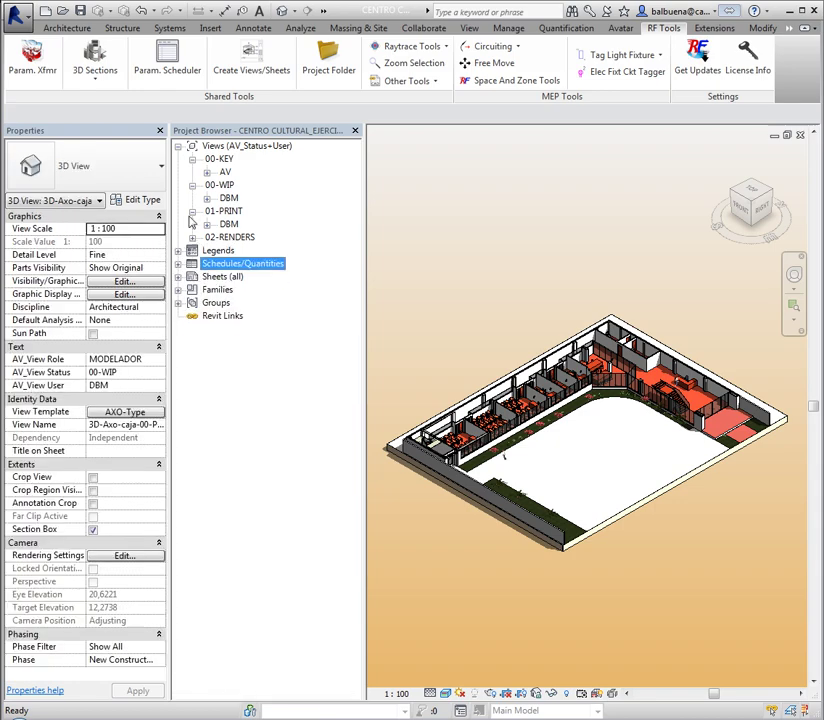
pyautogui.click(192, 211)
pyautogui.click(192, 185)
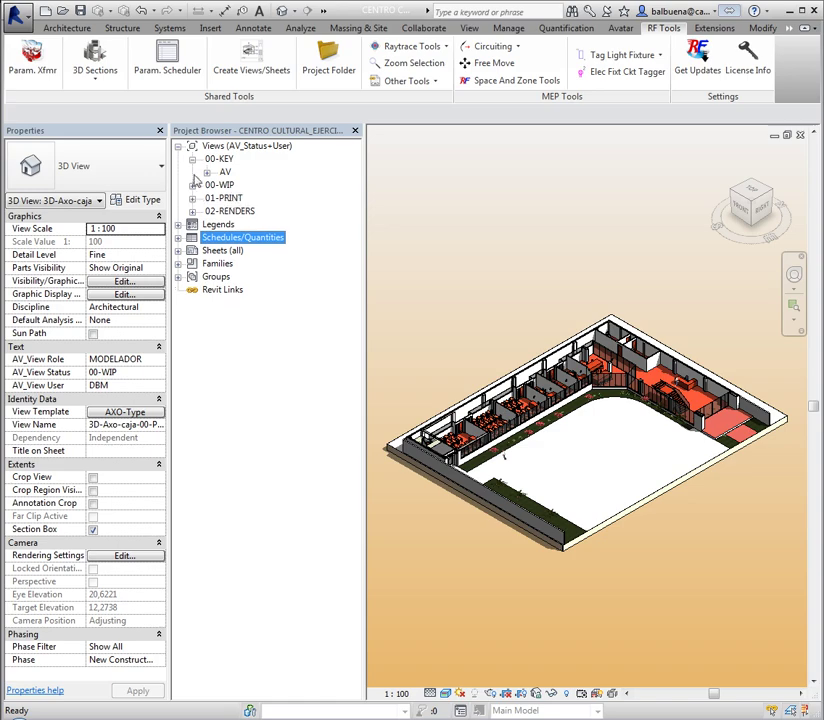
pyautogui.click(192, 159)
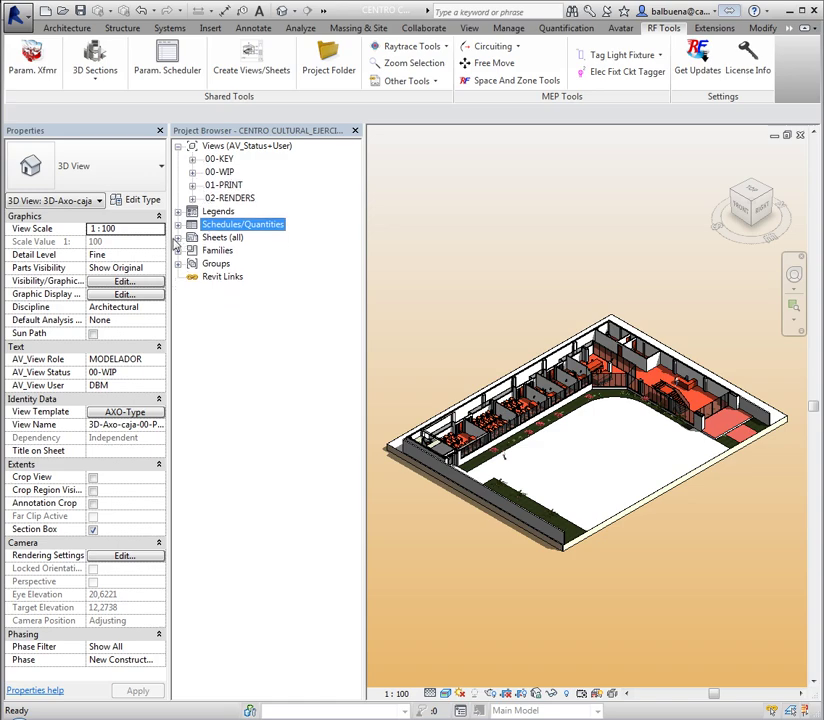
# - Expand Sheets (all) to list sheets AQ-01 through INS-02, then bring up the Manage tools
pyautogui.click(177, 238)
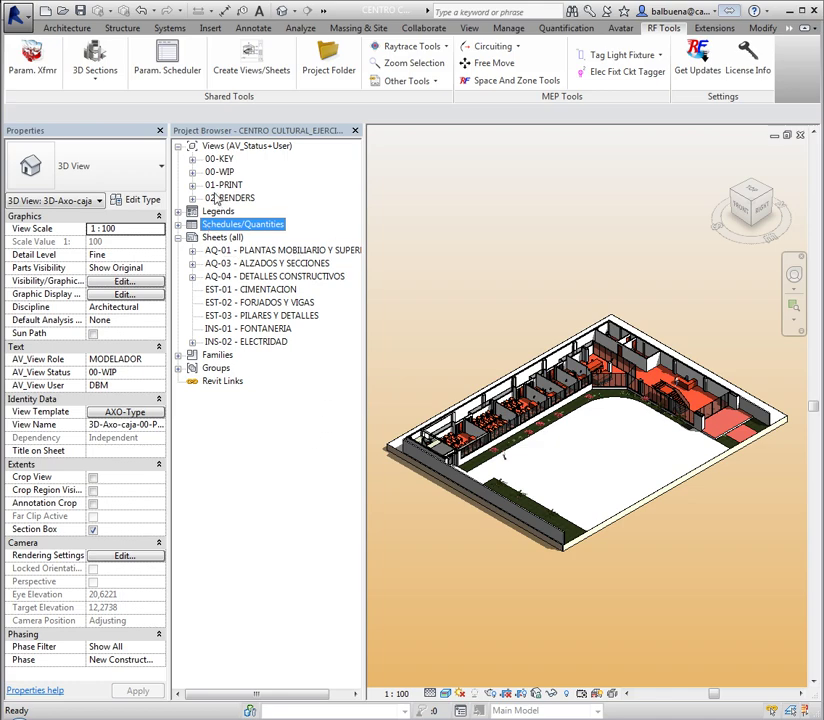
pyautogui.click(508, 27)
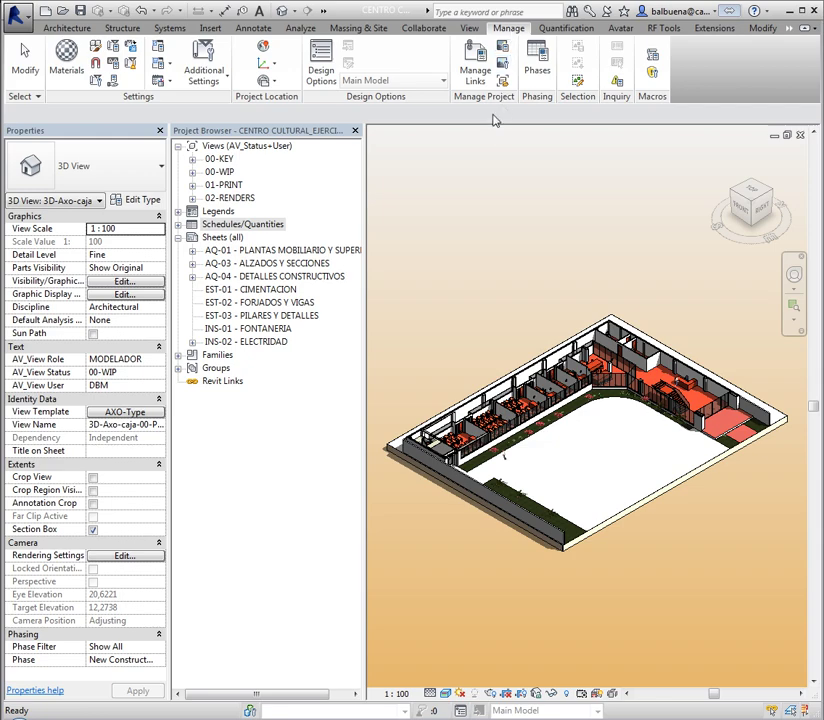